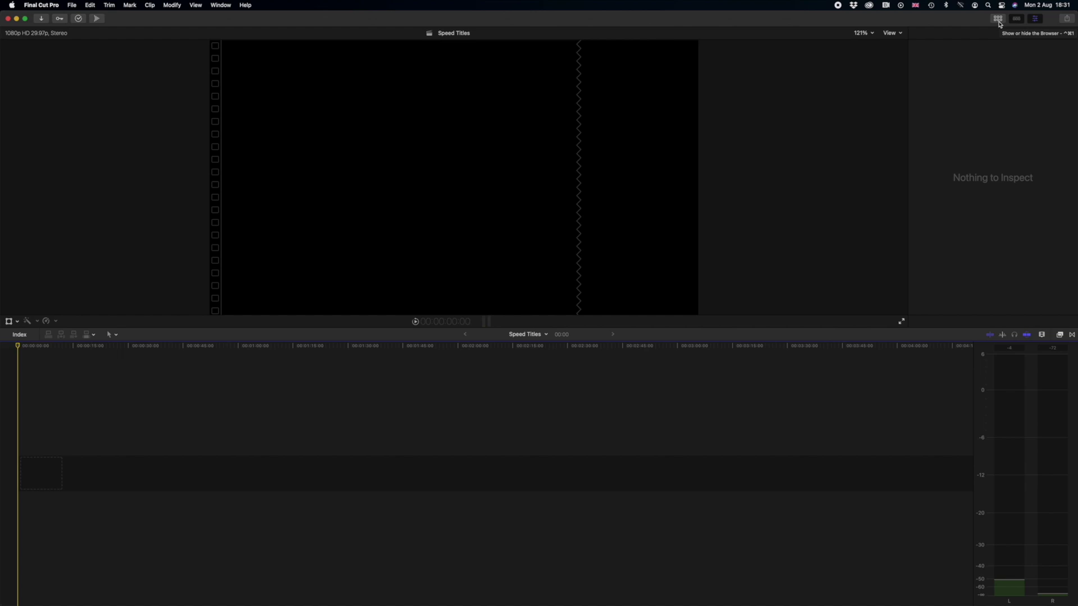
Step: Append the 01 AMAZING title from Speed Titles to the empty project and return to its start
{"action": "left_click", "coordinate": [998, 19]}
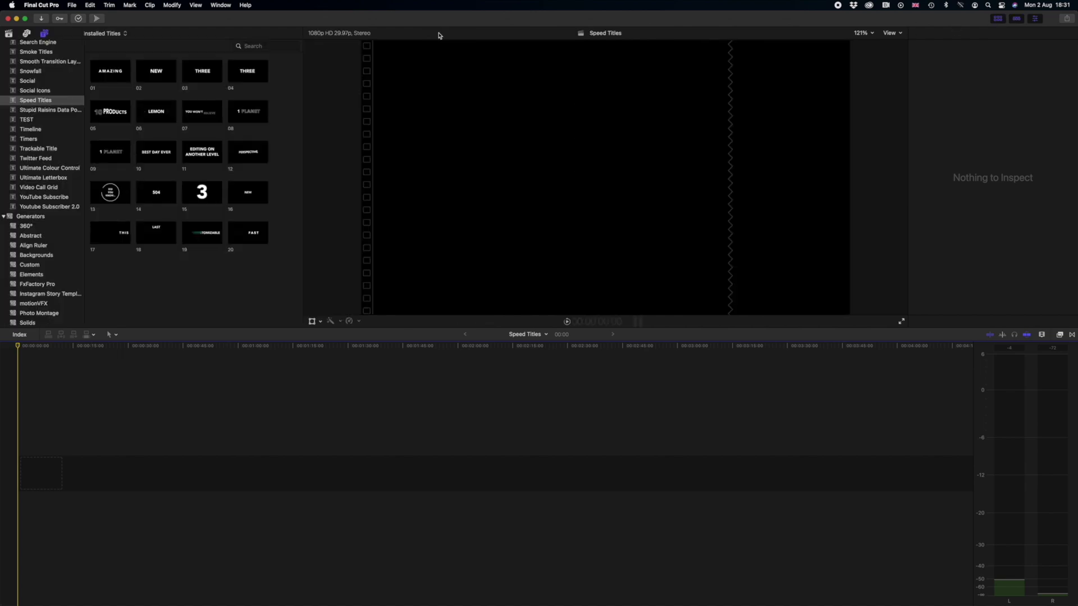
{"action": "left_click", "coordinate": [63, 102]}
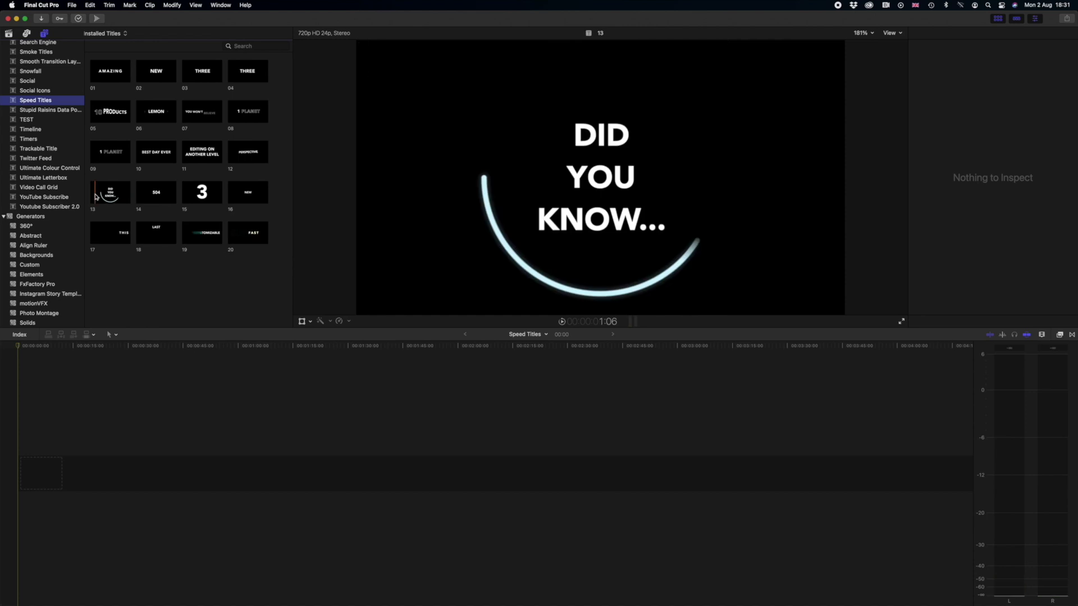
{"action": "left_click", "coordinate": [99, 82]}
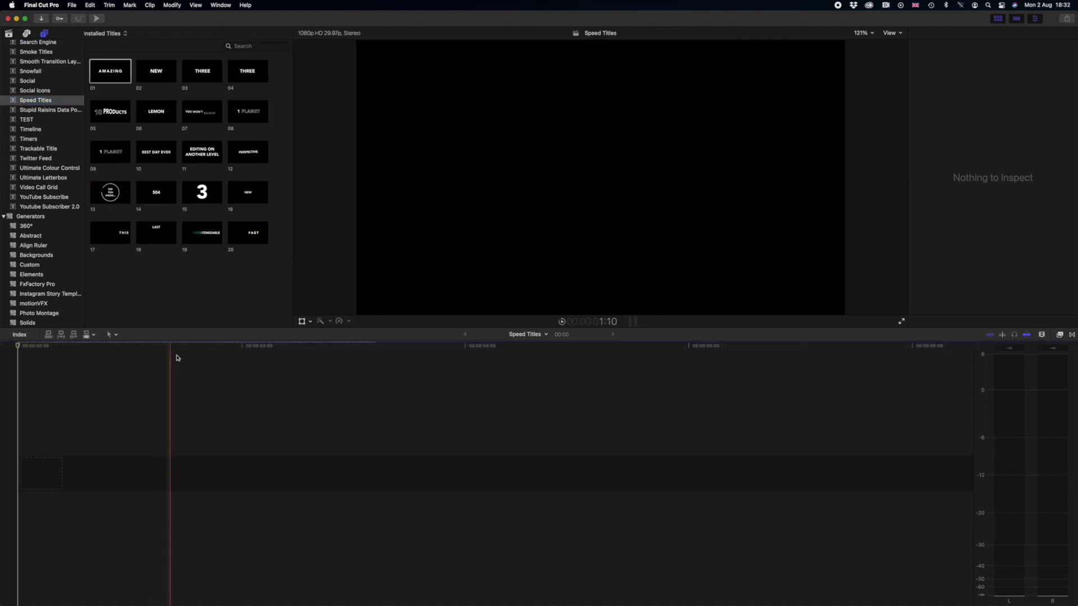
{"action": "key", "text": "e"}
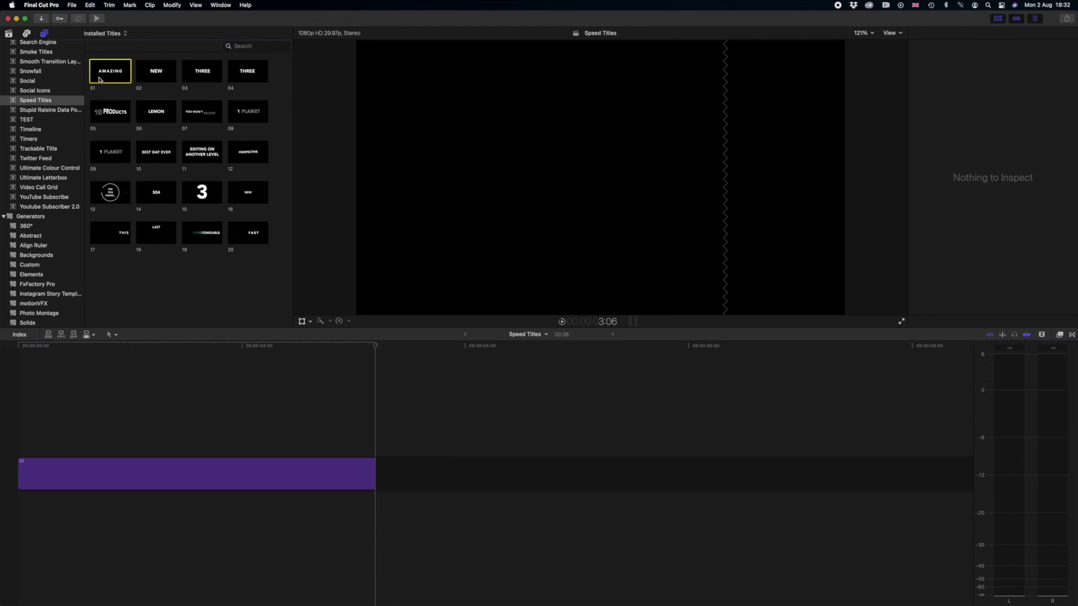
{"action": "left_click", "coordinate": [3, 395]}
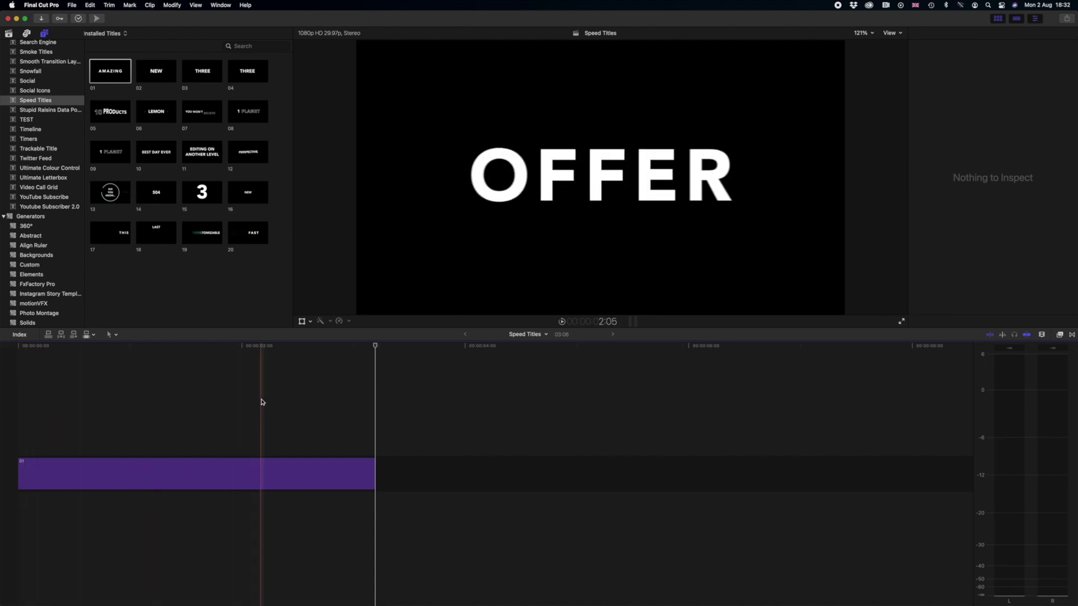
{"action": "left_click", "coordinate": [2, 360]}
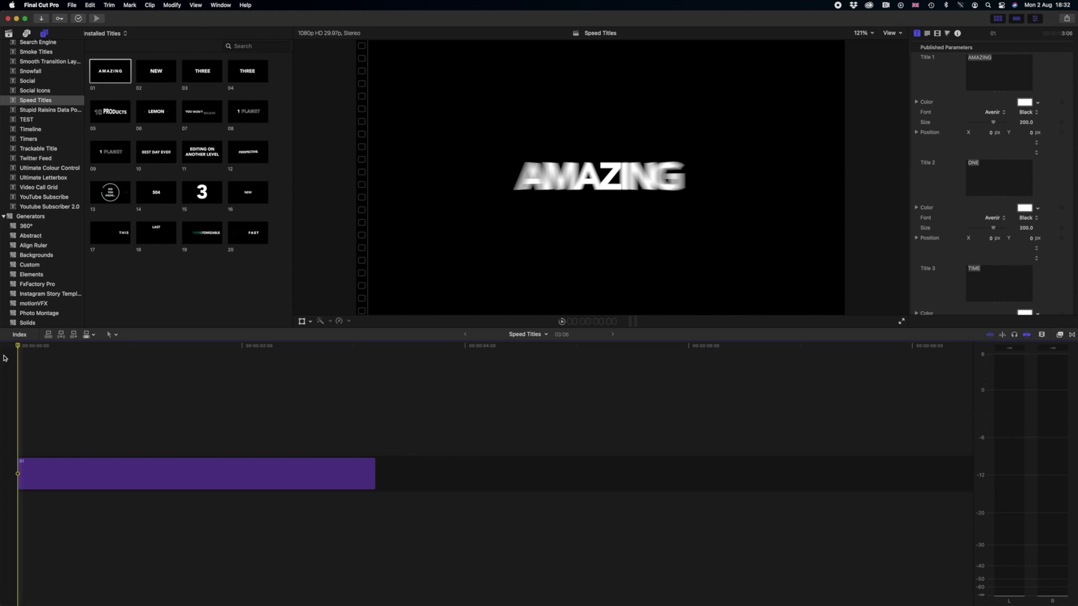
Step: Select the title clip and show its published parameters in the Inspector
{"action": "left_click", "coordinate": [29, 477]}
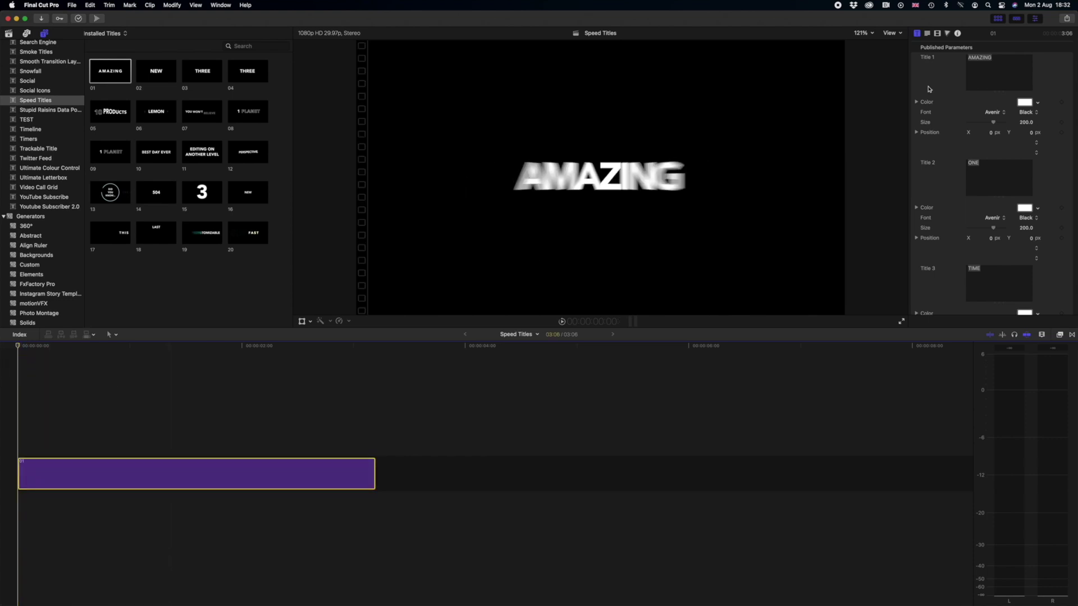
{"action": "left_click", "coordinate": [1037, 20]}
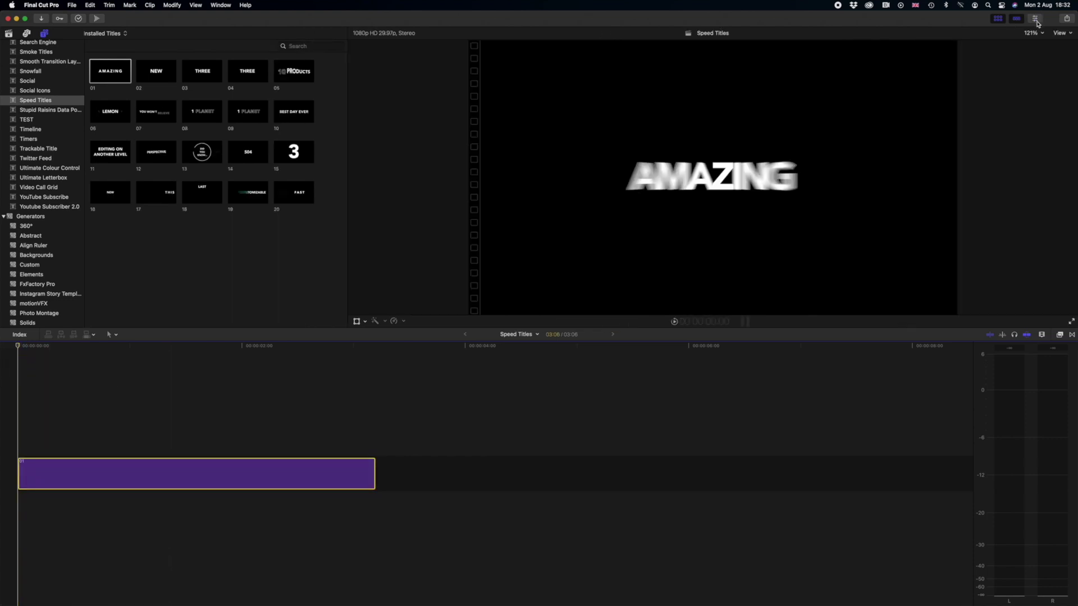
{"action": "left_click", "coordinate": [1038, 20]}
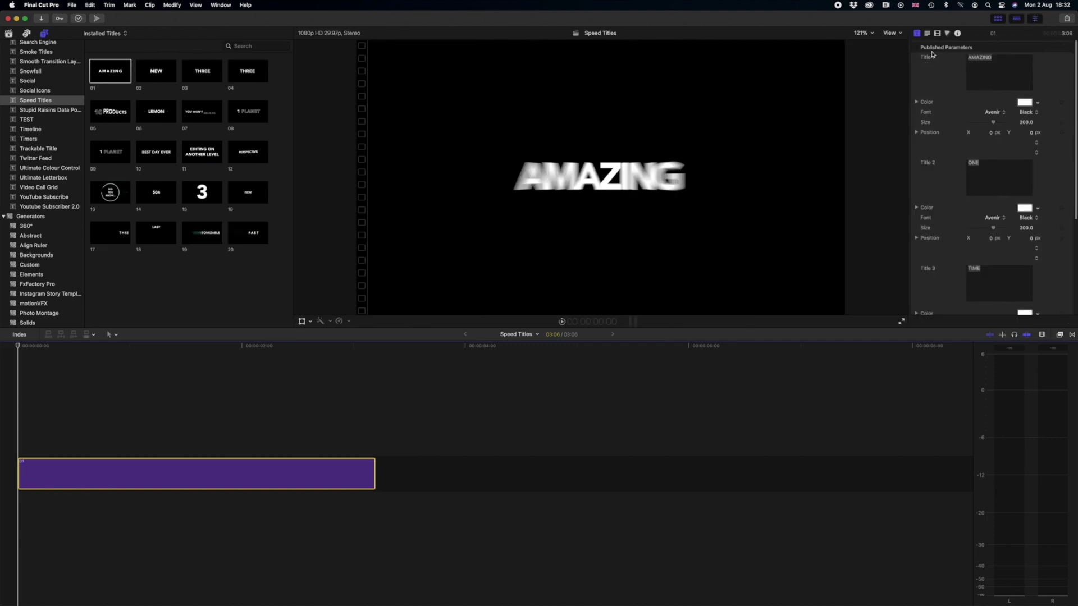
{"action": "left_click", "coordinate": [916, 35]}
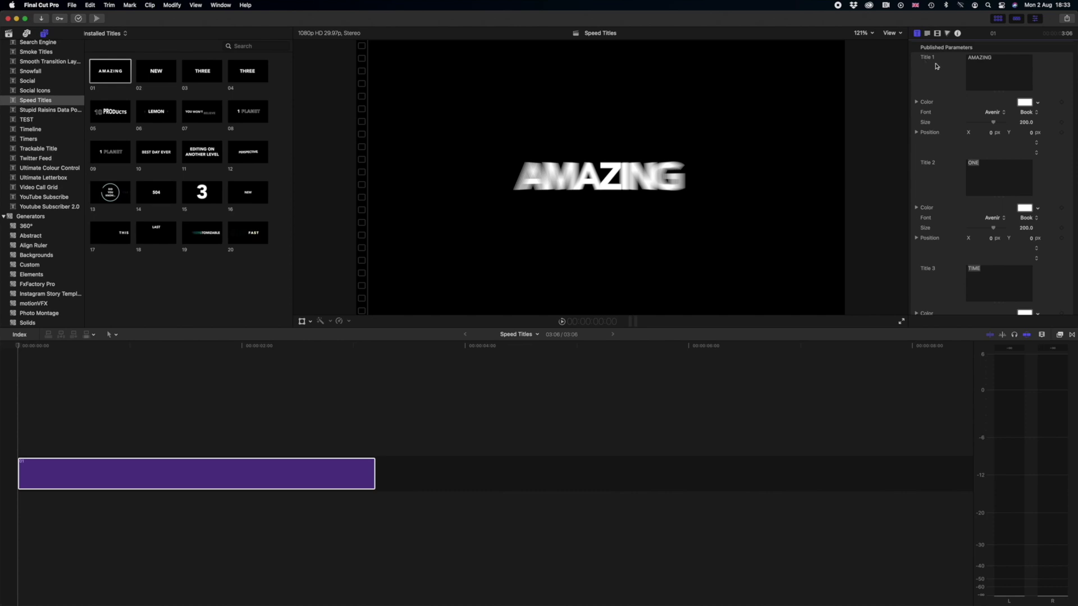
{"action": "scroll", "coordinate": [930, 87], "scroll_direction": "down", "scroll_amount": 5}
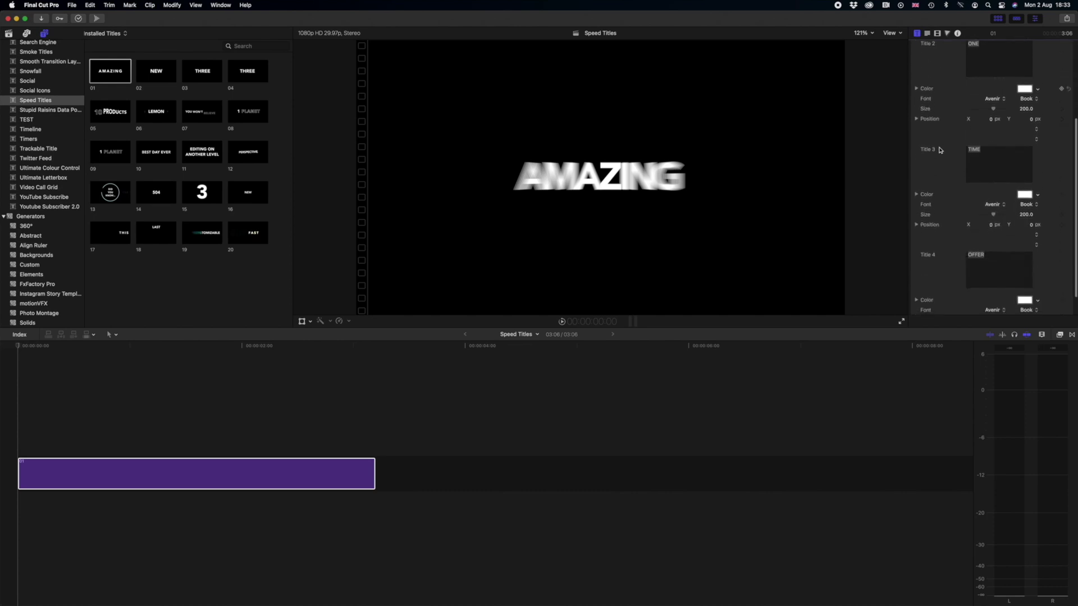
{"action": "scroll", "coordinate": [921, 202], "scroll_direction": "down", "scroll_amount": 2}
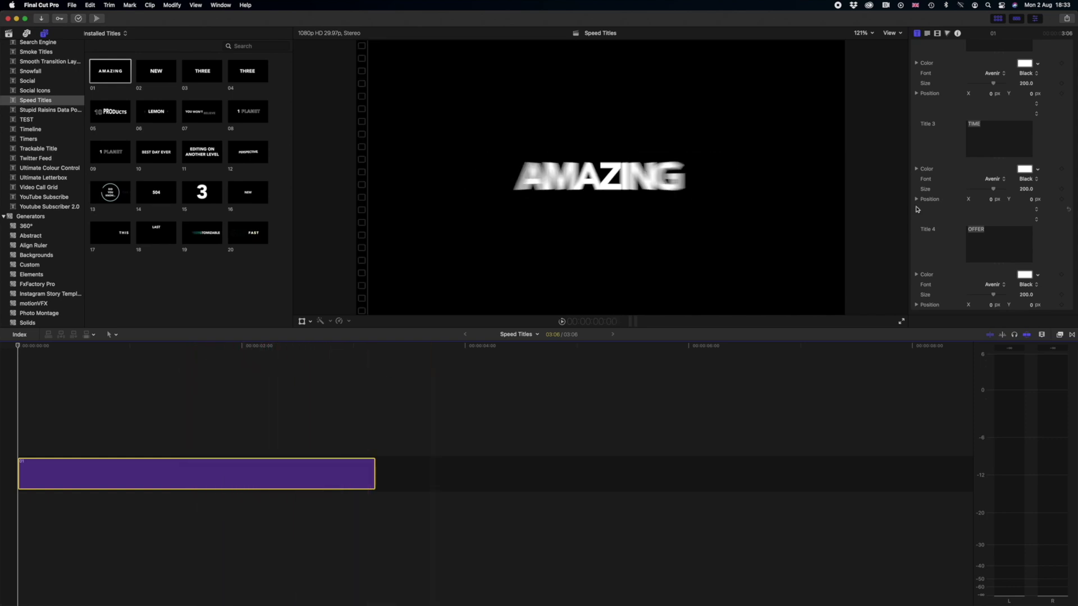
{"action": "scroll", "coordinate": [953, 193], "scroll_direction": "up", "scroll_amount": 5}
Step: Retype the title's words as GET, THE, DEAL and NOW, then play to preview
{"action": "left_click", "coordinate": [992, 58]}
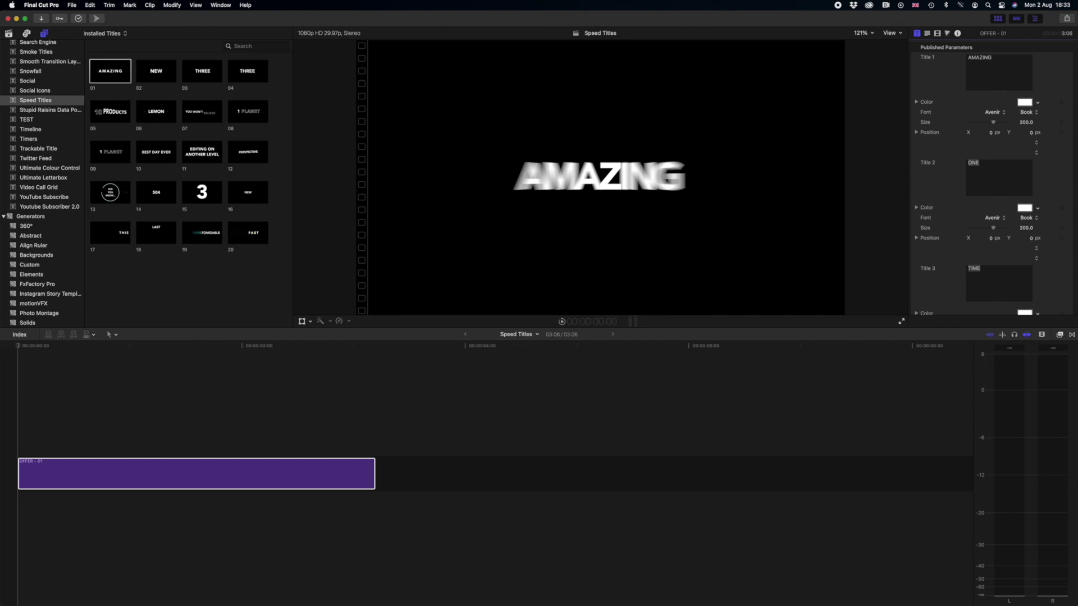
{"action": "key", "text": "super+a"}
{"action": "type", "text": "GET"}
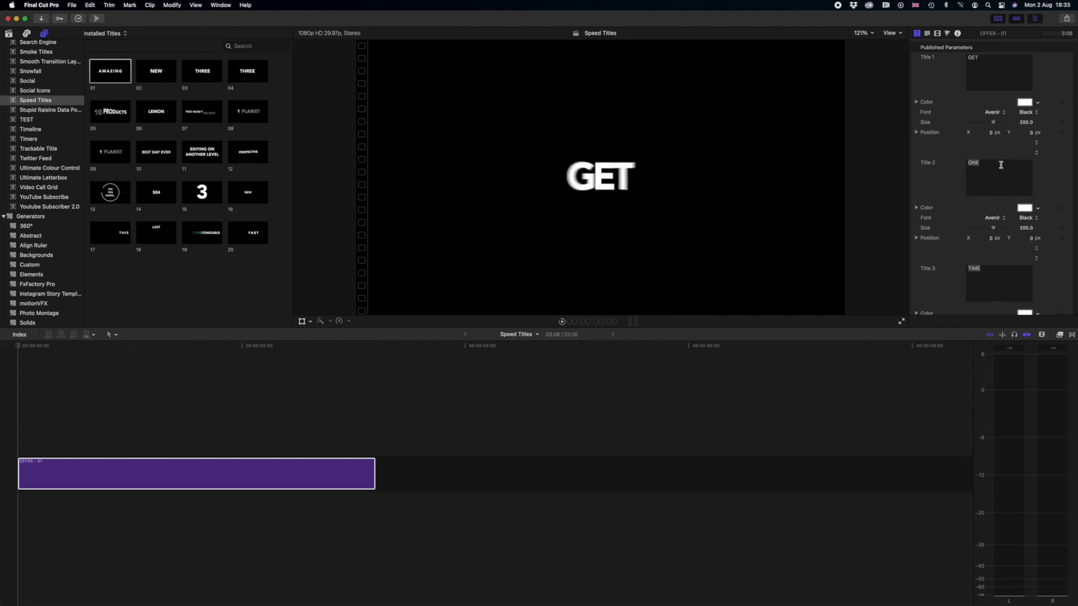
{"action": "type", "text": "THE"}
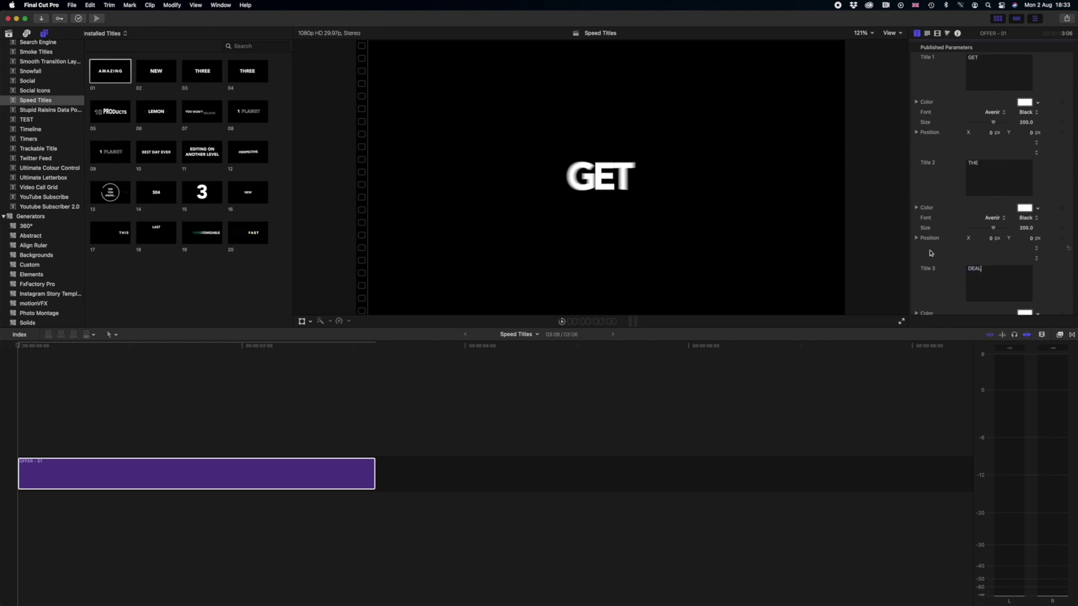
{"action": "key", "text": "Tab"}
{"action": "type", "text": "NOW"}
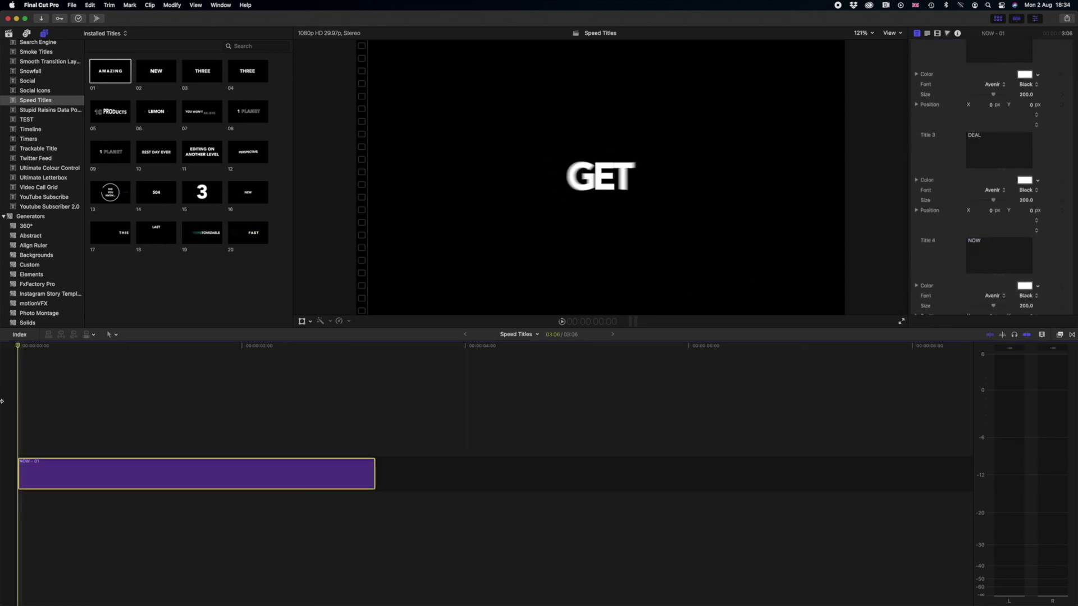
{"action": "key", "text": "space"}
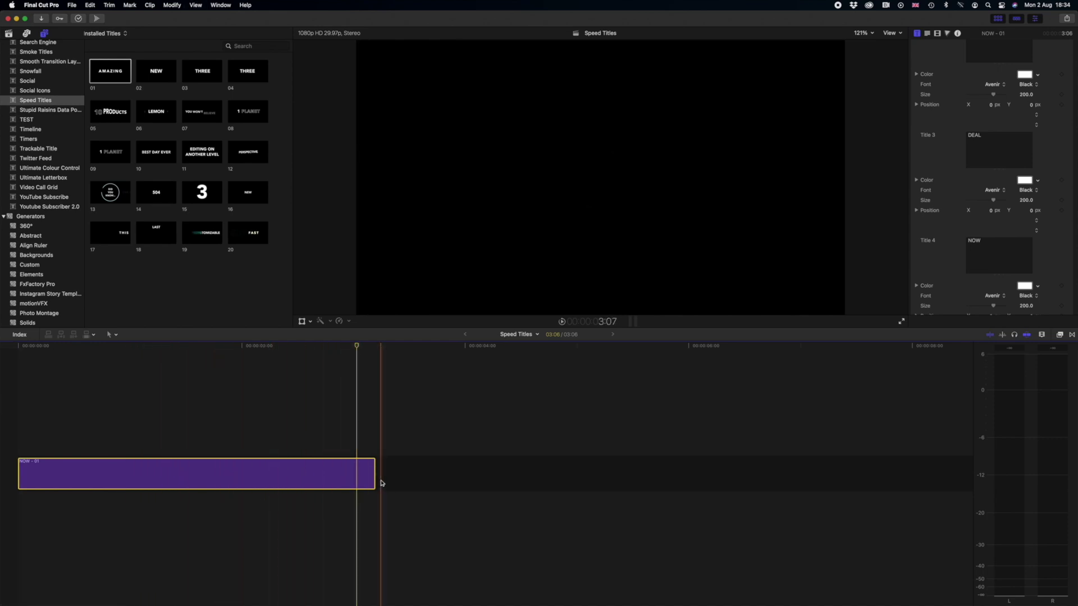
{"action": "left_click_drag", "start_coordinate": [370, 474], "coordinate": [253, 470]}
{"action": "left_click", "coordinate": [245, 472]}
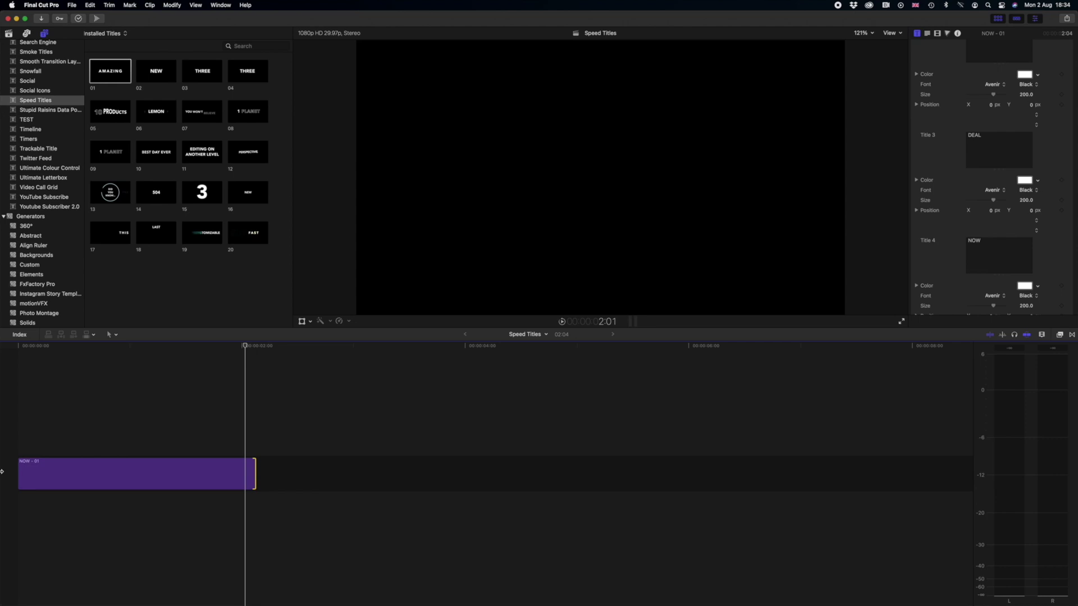
{"action": "key", "text": "super+z"}
{"action": "key", "text": "super+z"}
{"action": "left_click", "coordinate": [150, 472]}
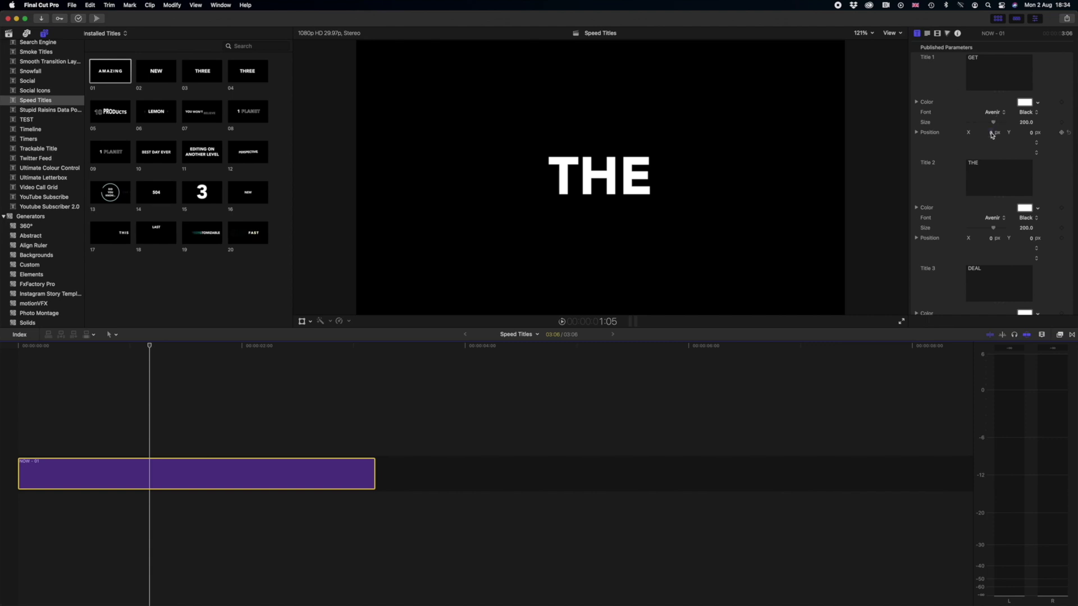
{"action": "key", "text": "Home"}
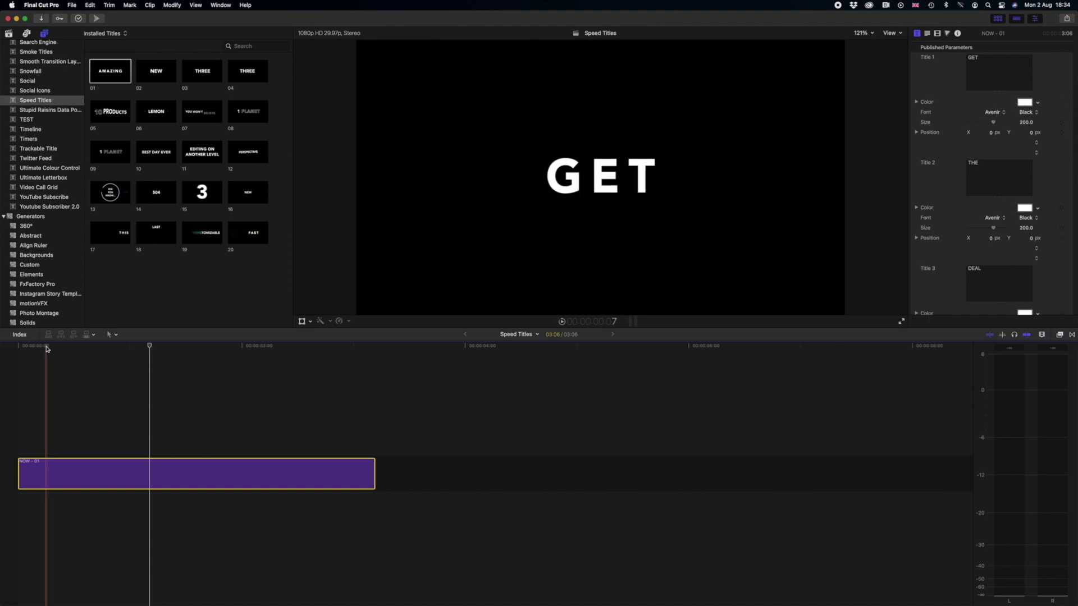
{"action": "key", "text": "space"}
{"action": "left_click", "coordinate": [1025, 102]}
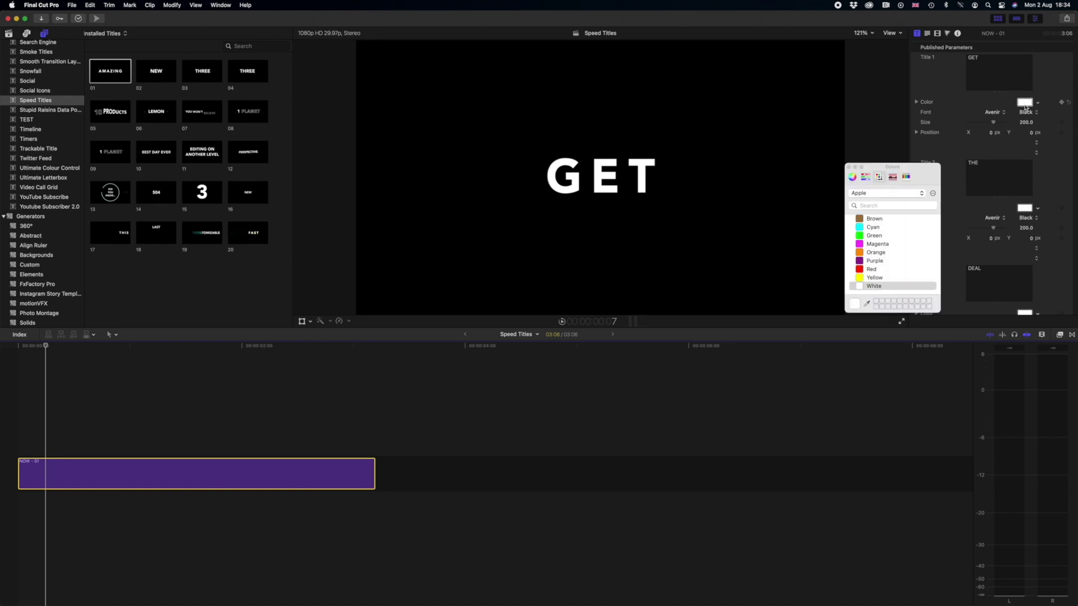
{"action": "left_click", "coordinate": [874, 227]}
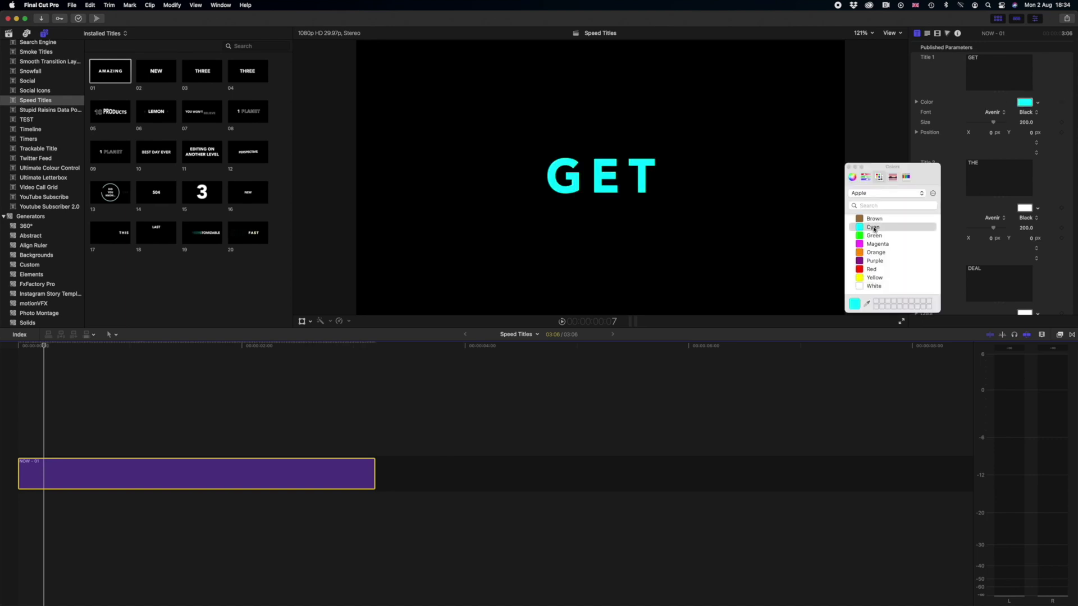
{"action": "left_click", "coordinate": [849, 167]}
{"action": "scroll", "coordinate": [934, 184], "scroll_direction": "down", "scroll_amount": 3}
{"action": "left_click", "coordinate": [1026, 249]}
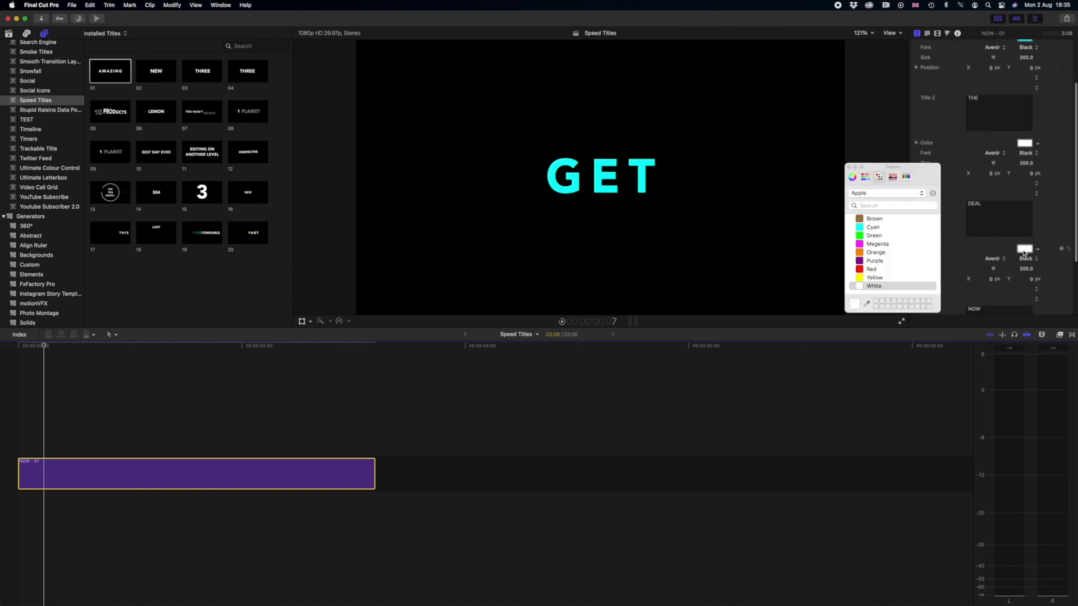
{"action": "left_click", "coordinate": [865, 227]}
{"action": "left_click", "coordinate": [849, 168]}
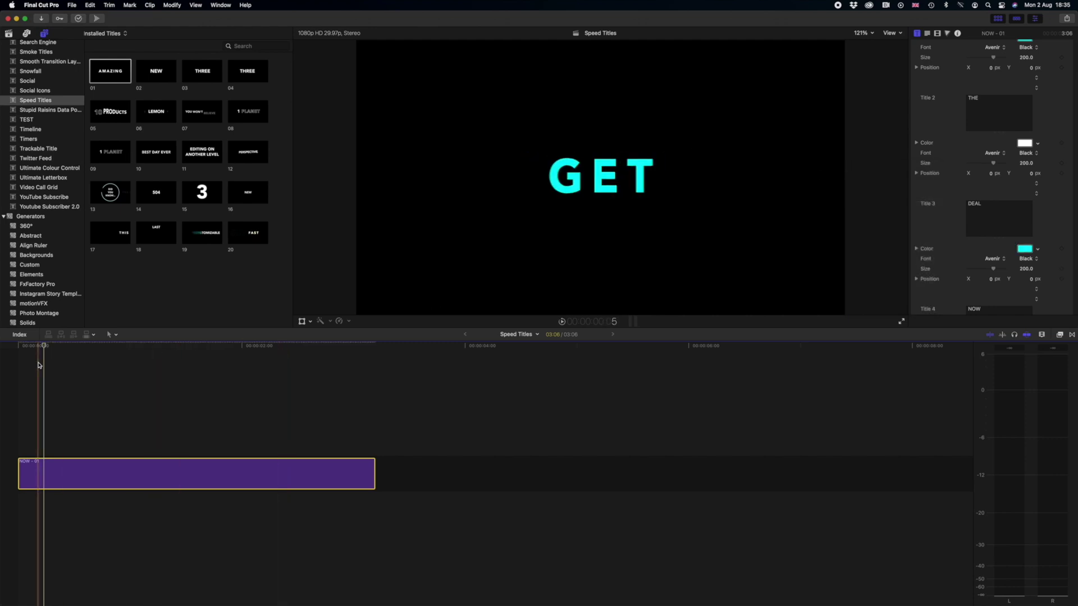
{"action": "key", "text": "space"}
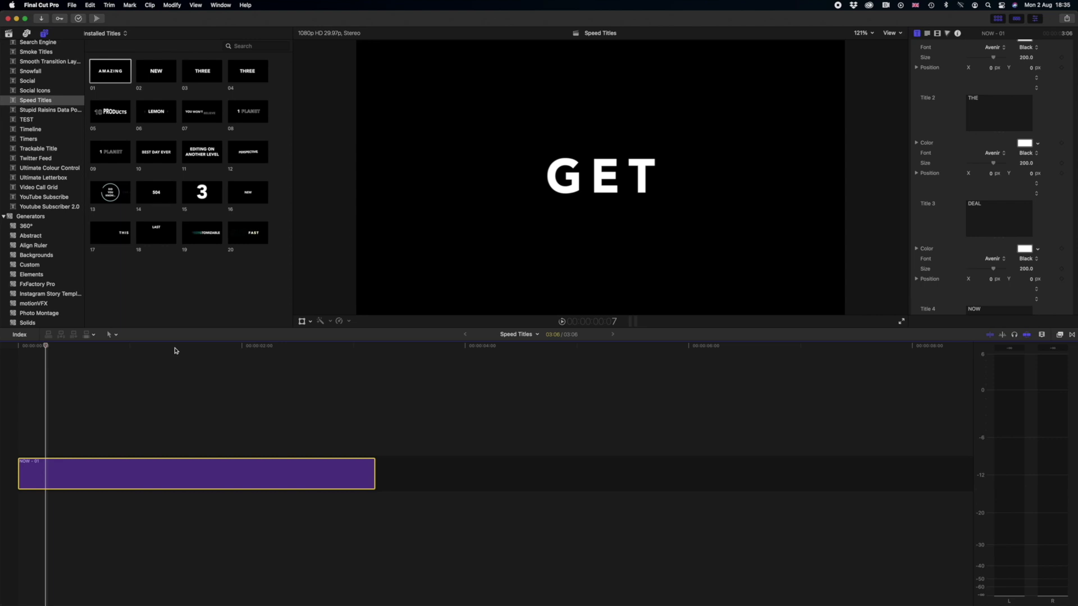
{"action": "left_click", "coordinate": [9, 34]}
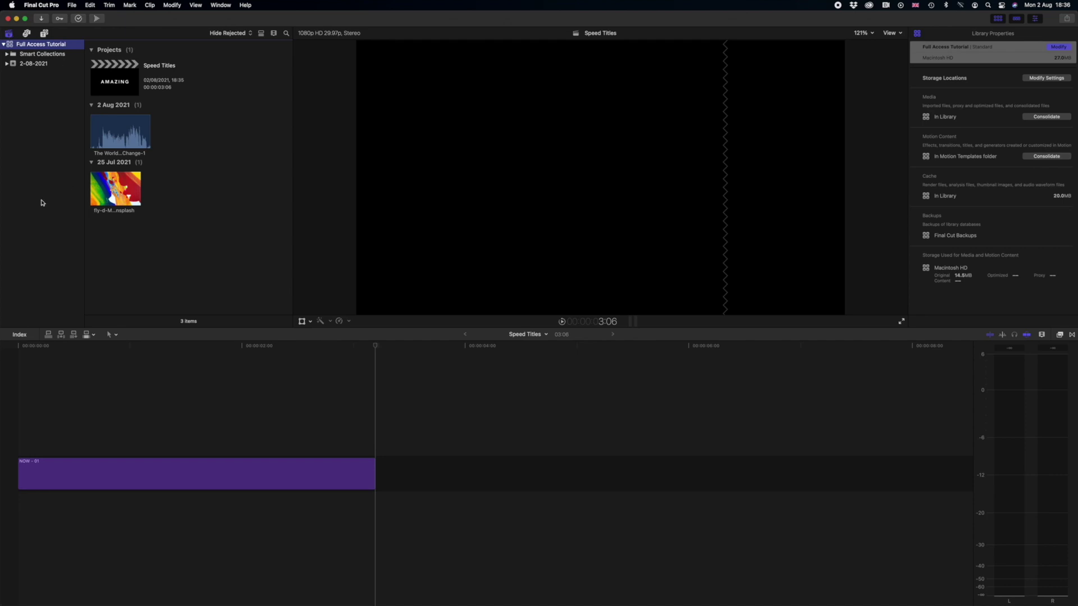
Step: Place the paint photo under the title clip and trim it to the title's length
{"action": "left_click", "coordinate": [109, 198]}
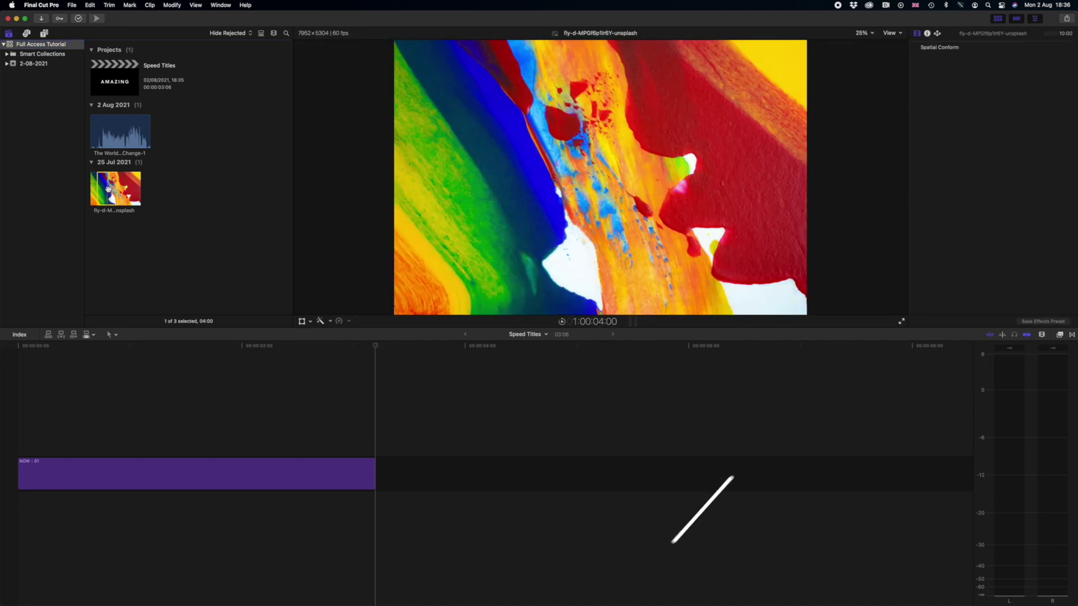
{"action": "left_click", "coordinate": [92, 433]}
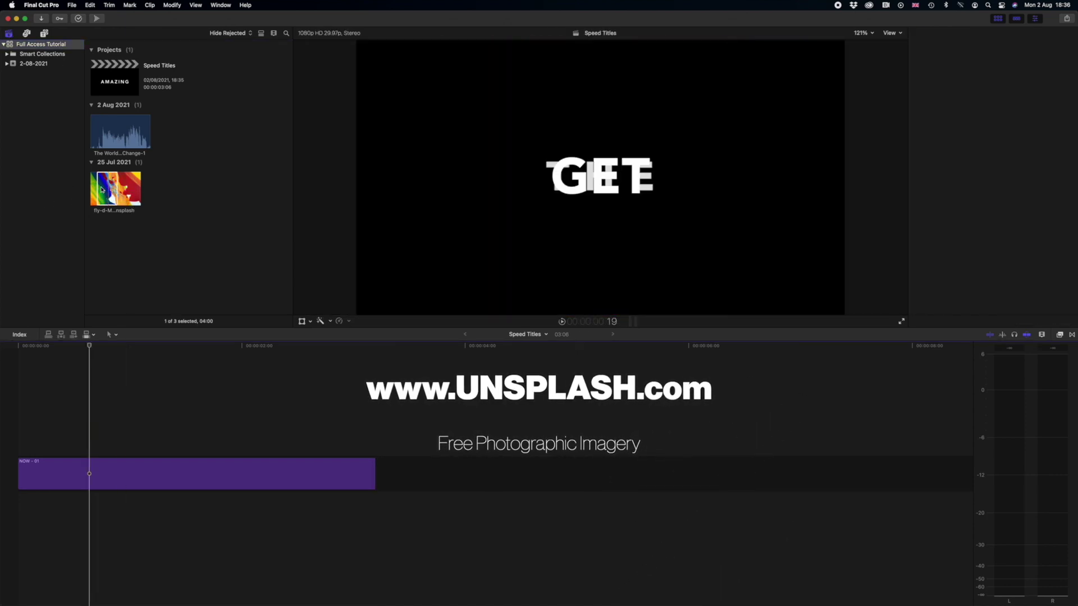
{"action": "left_click_drag", "start_coordinate": [112, 191], "coordinate": [68, 523]}
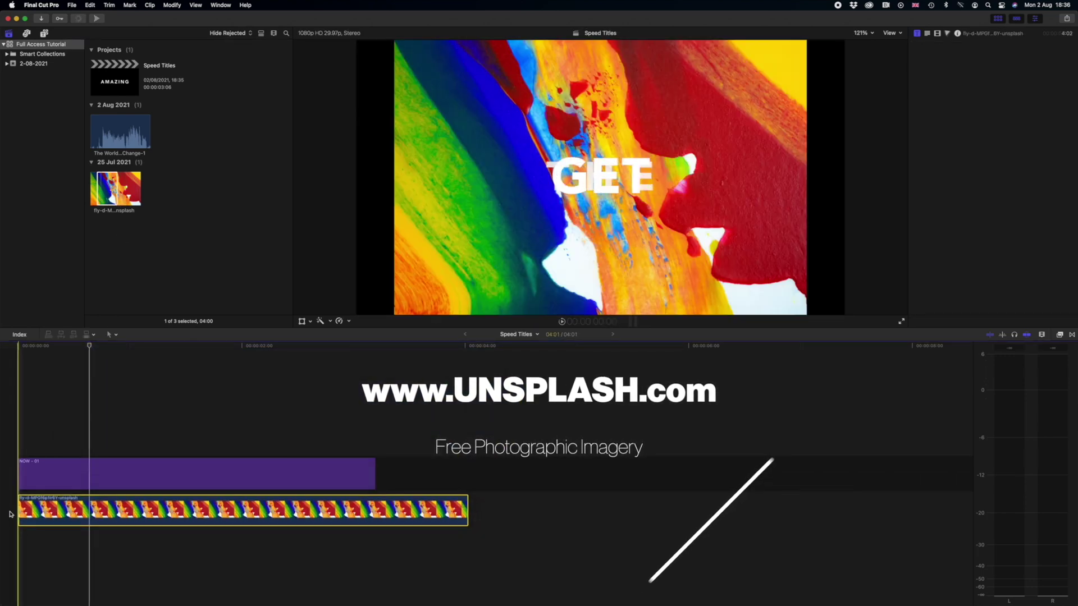
{"action": "key", "text": "super+b"}
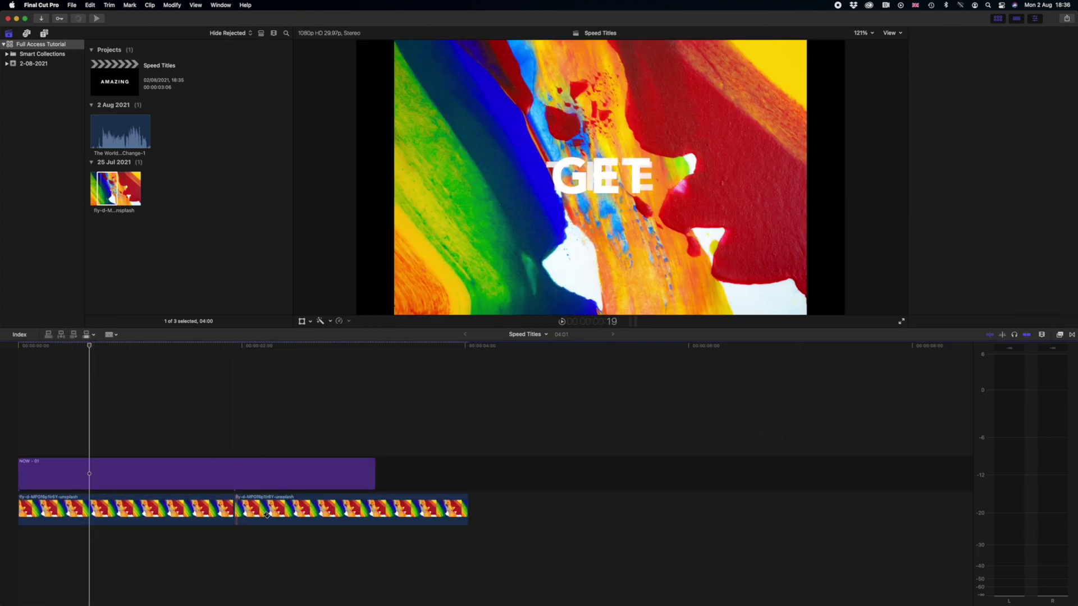
{"action": "left_click", "coordinate": [264, 515]}
{"action": "key", "text": "super+z"}
{"action": "left_click", "coordinate": [16, 349]}
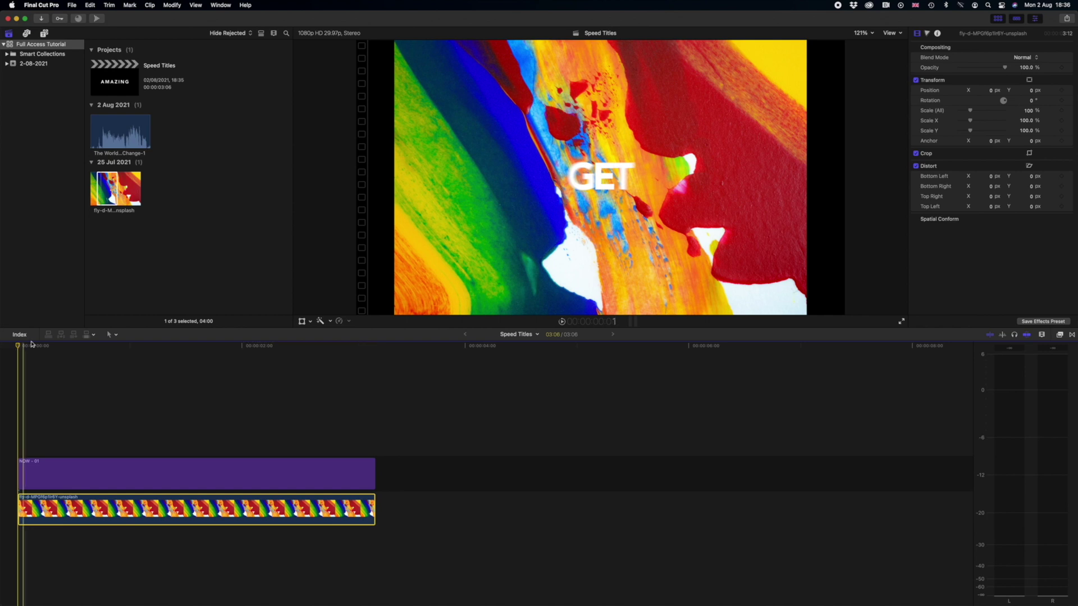
Step: Scale the paint photo up to 124% and play the title back over it
{"action": "left_click_drag", "start_coordinate": [971, 113], "coordinate": [974, 114]}
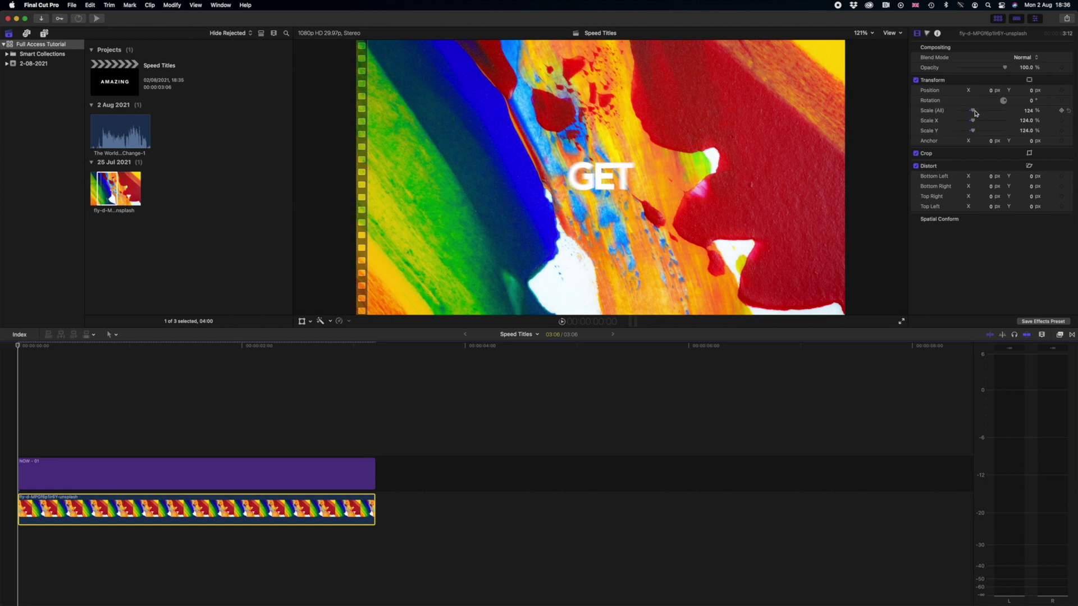
{"action": "key", "text": "space"}
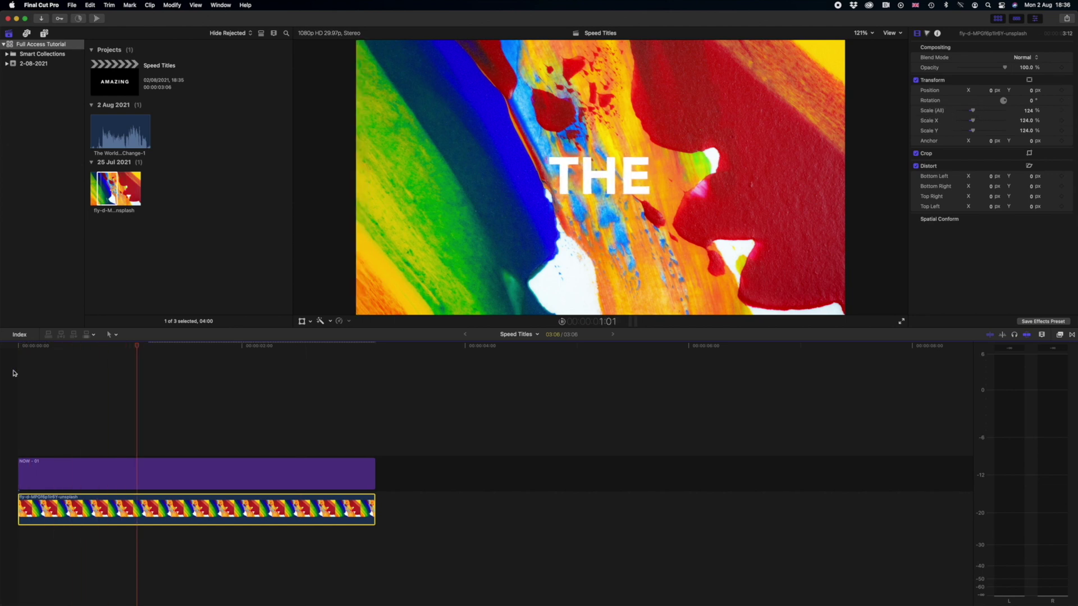
{"action": "key", "text": "space"}
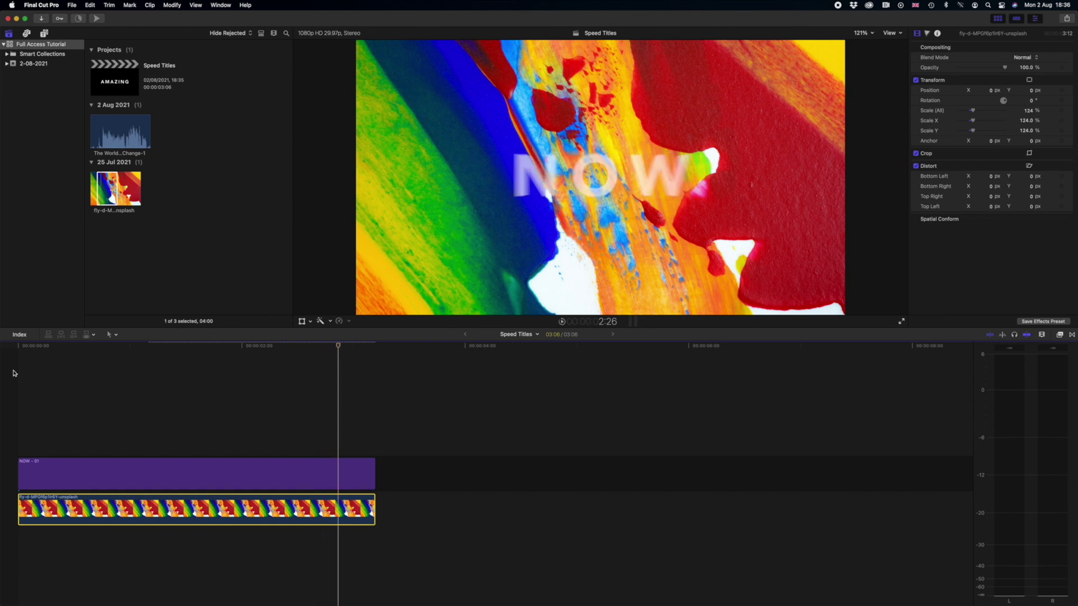
{"action": "left_click", "coordinate": [121, 346]}
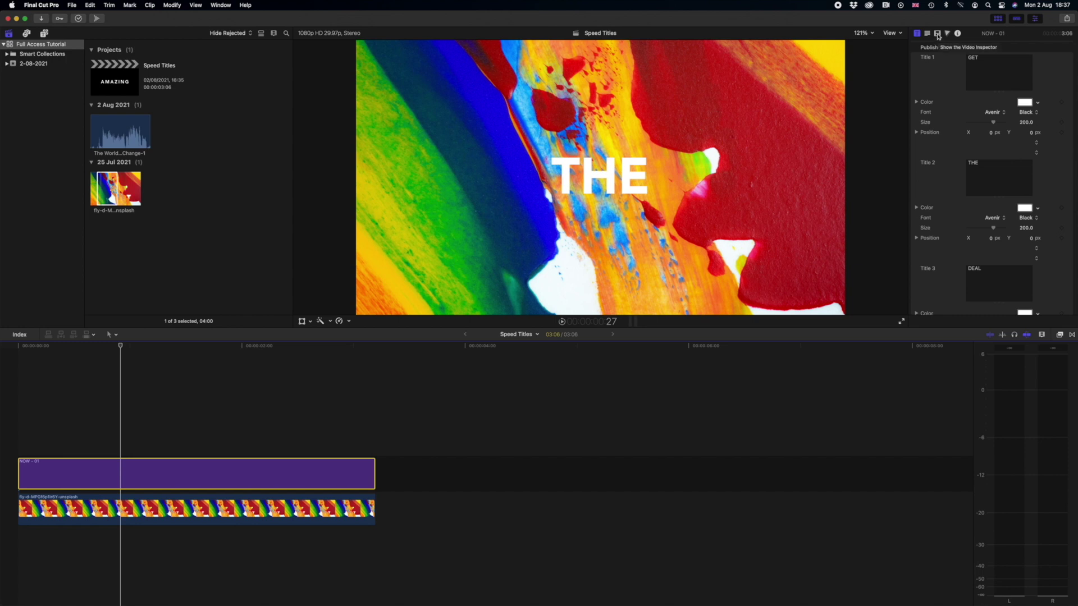
Step: Set the NOW - 01 title's Blend Mode to Stencil Alpha and play back to check
{"action": "left_click", "coordinate": [937, 33]}
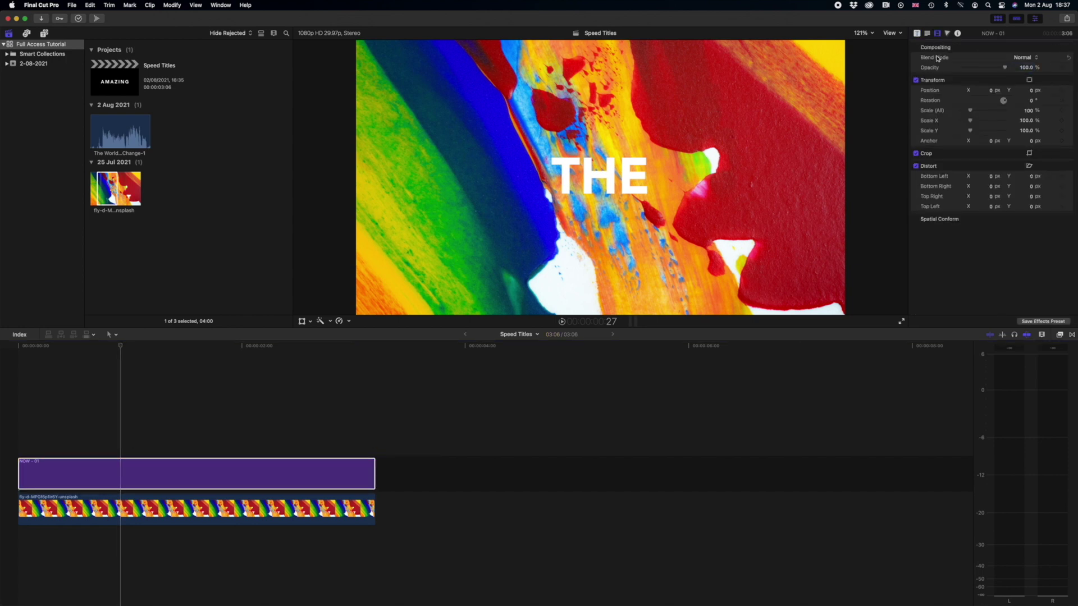
{"action": "left_click", "coordinate": [1029, 60]}
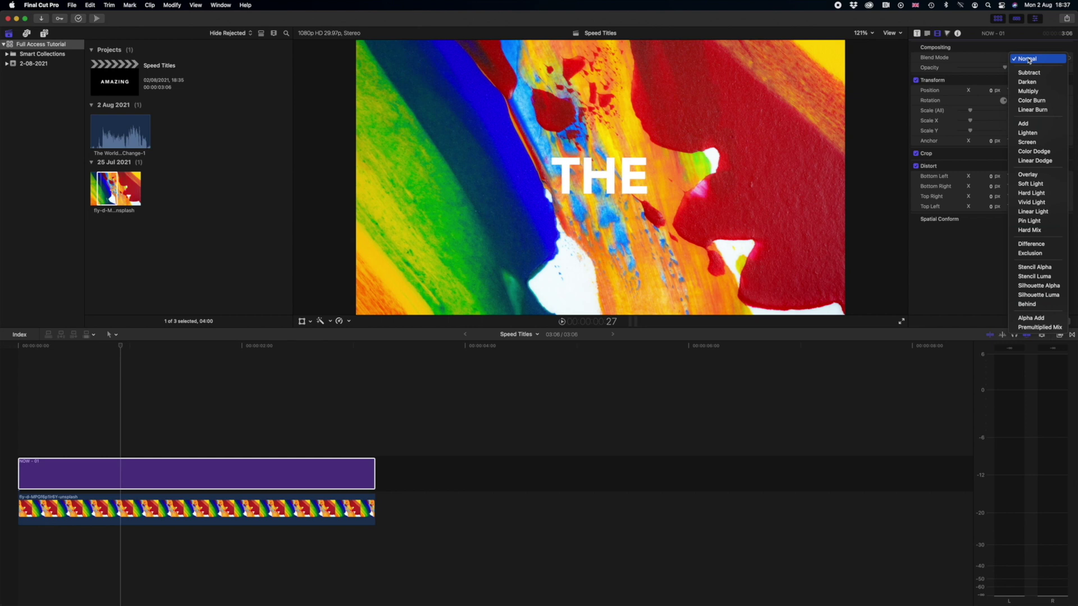
{"action": "left_click", "coordinate": [1052, 269]}
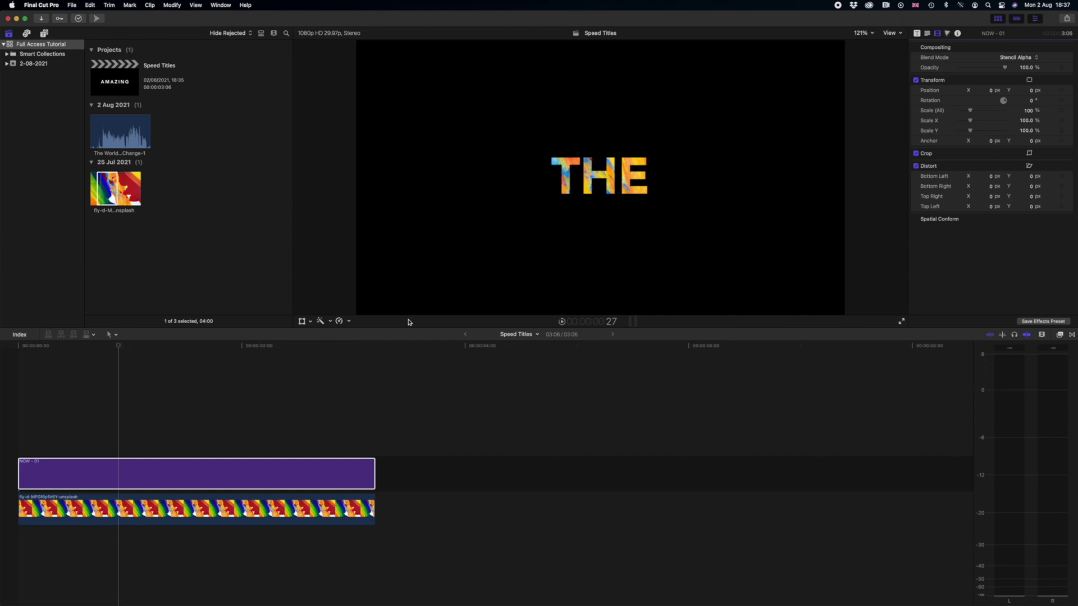
{"action": "left_click", "coordinate": [16, 351]}
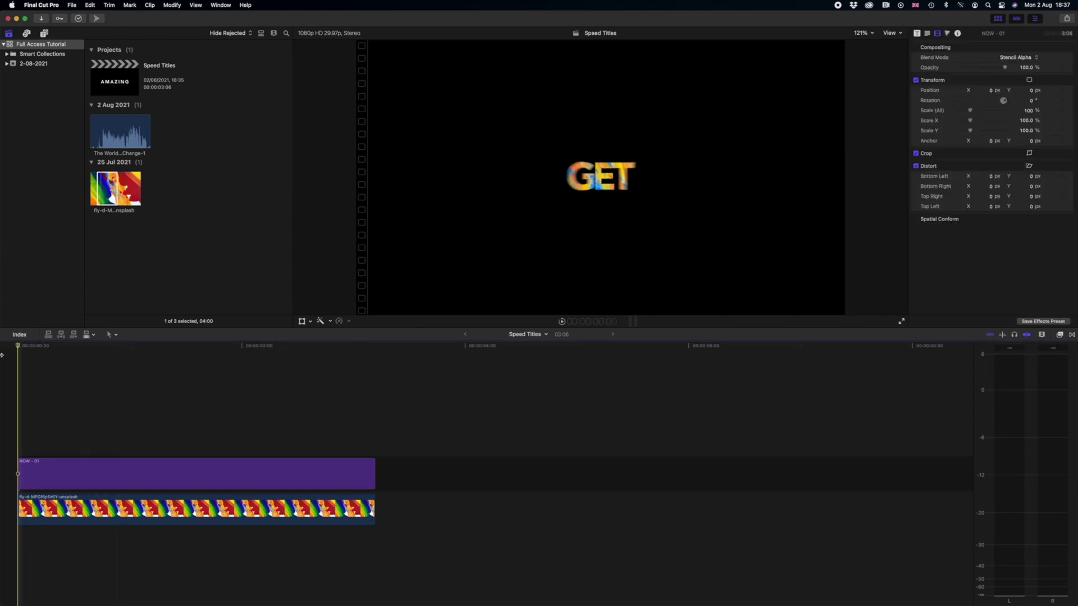
{"action": "key", "text": "space"}
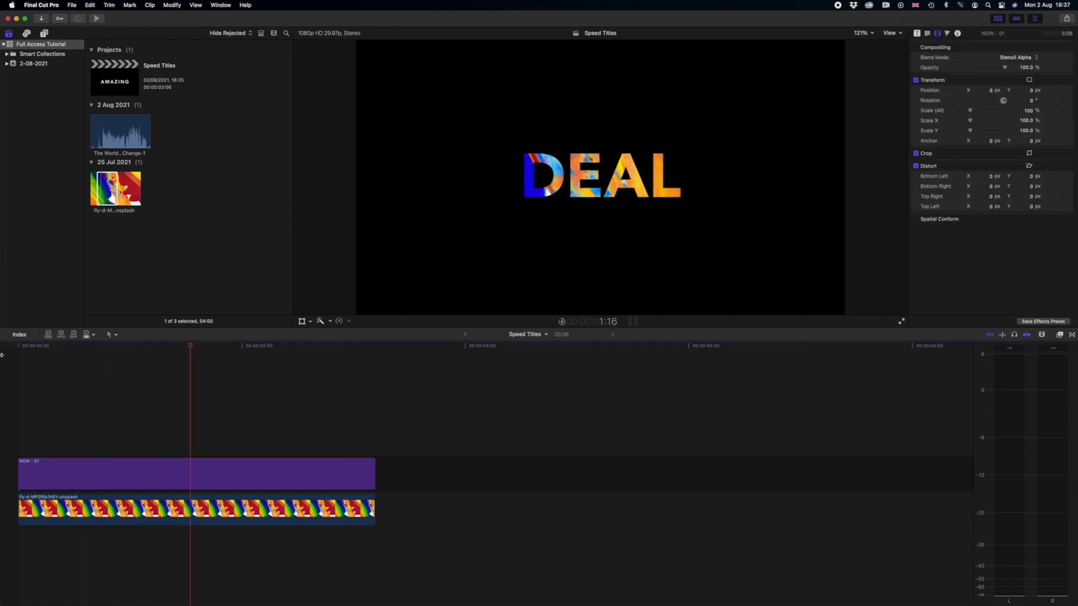
{"action": "left_click", "coordinate": [18, 352]}
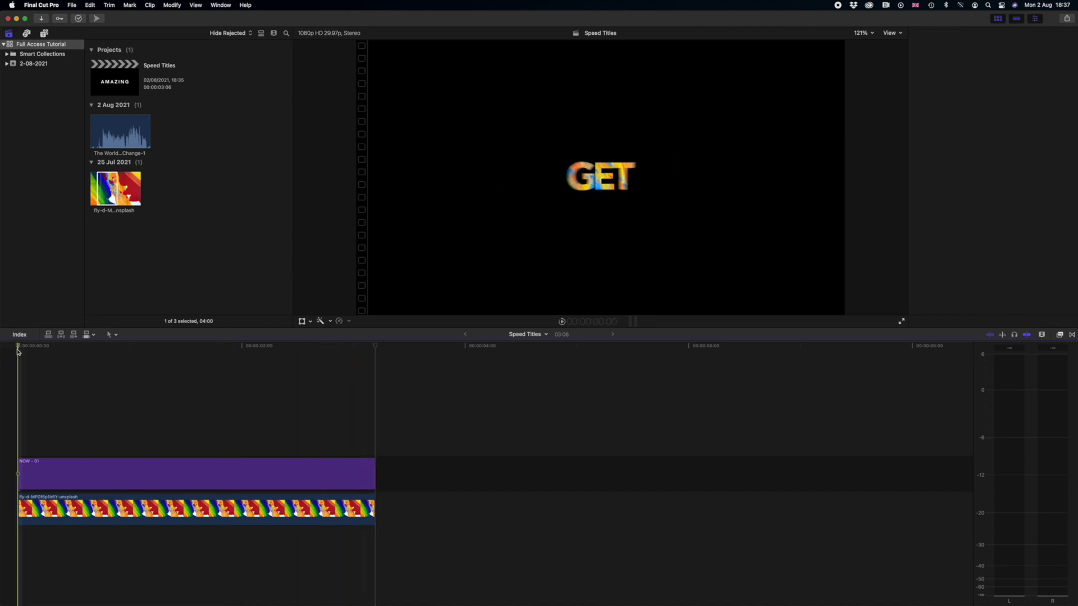
{"action": "key", "text": "c"}
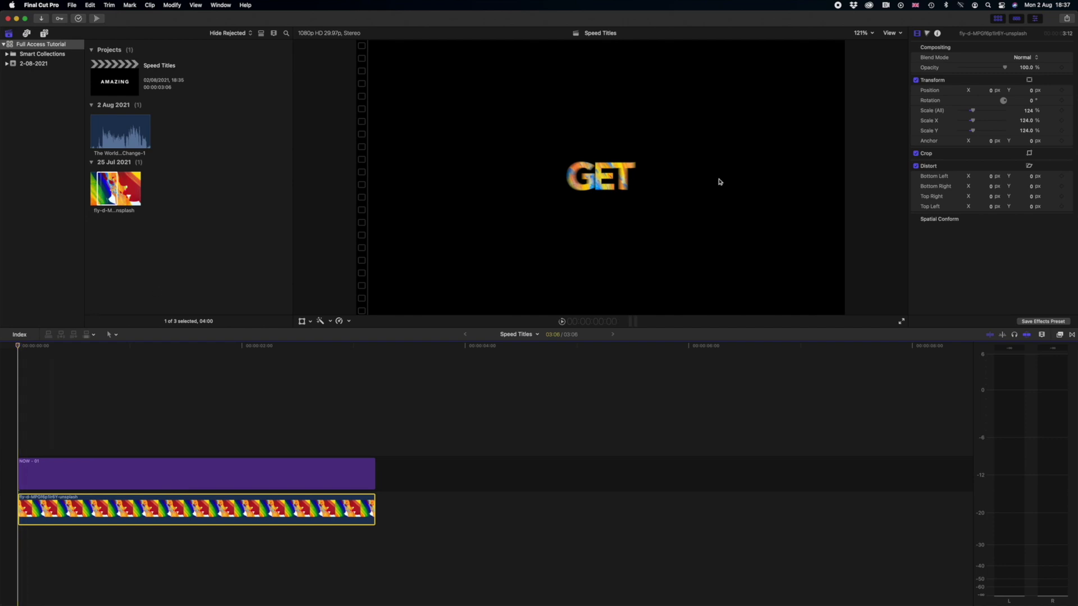
Step: Keyframe the photo's Rotation from 0° at the clip start to 50° at its end
{"action": "left_click", "coordinate": [130, 427]}
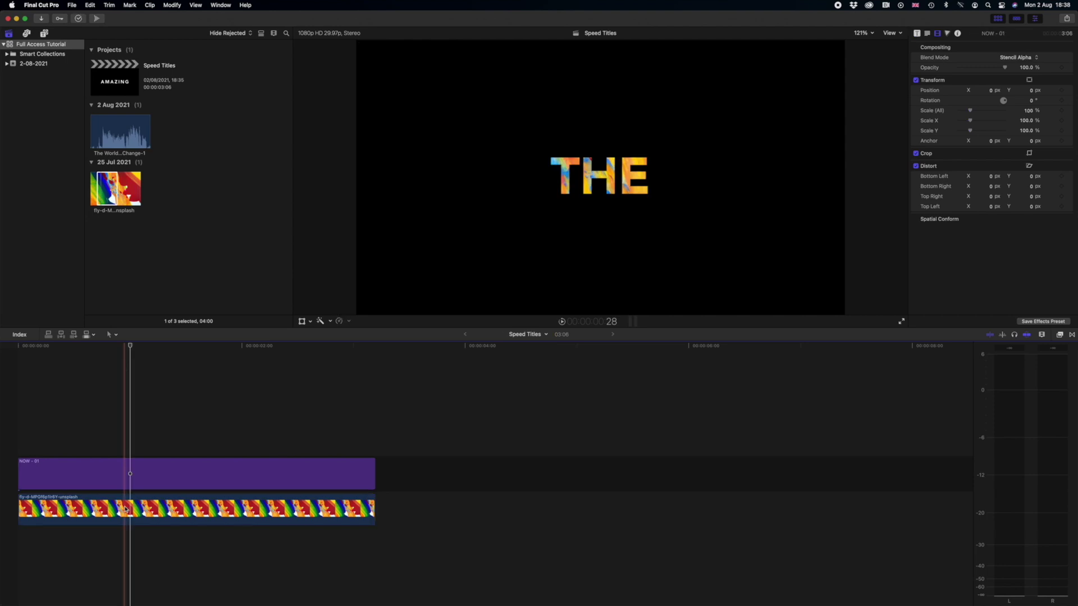
{"action": "left_click", "coordinate": [126, 509]}
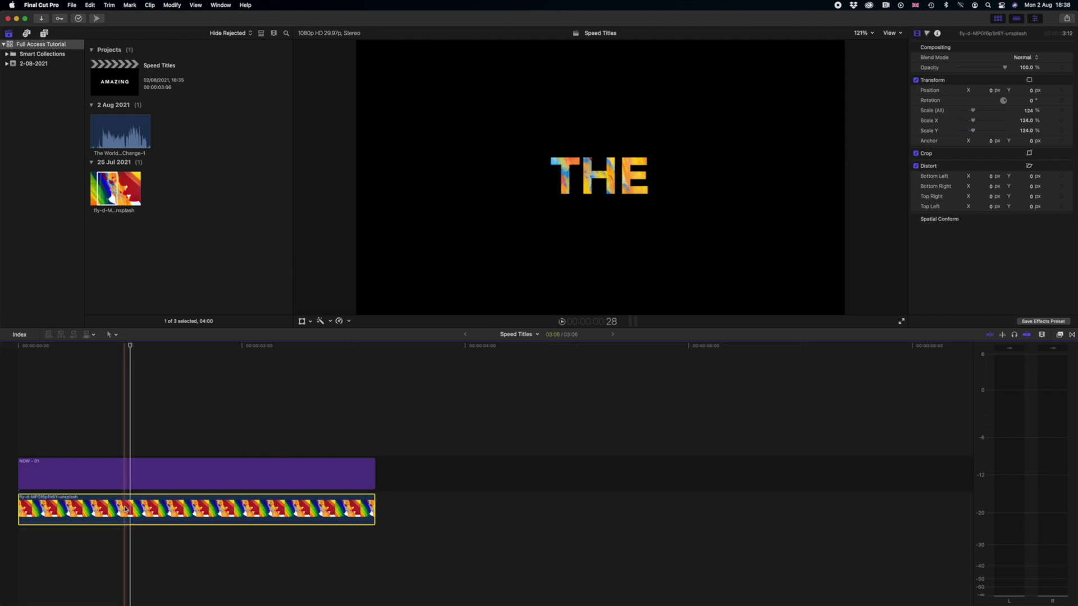
{"action": "left_click_drag", "start_coordinate": [133, 340], "coordinate": [2, 343]}
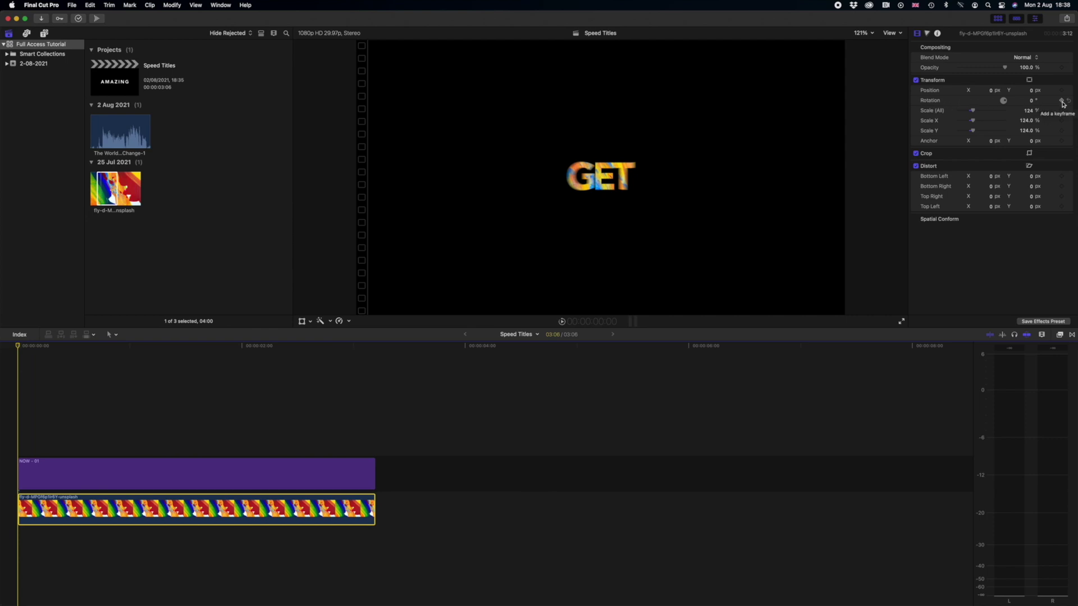
{"action": "left_click", "coordinate": [1062, 101]}
{"action": "left_click_drag", "start_coordinate": [18, 347], "coordinate": [375, 357]}
{"action": "left_click", "coordinate": [1038, 133]}
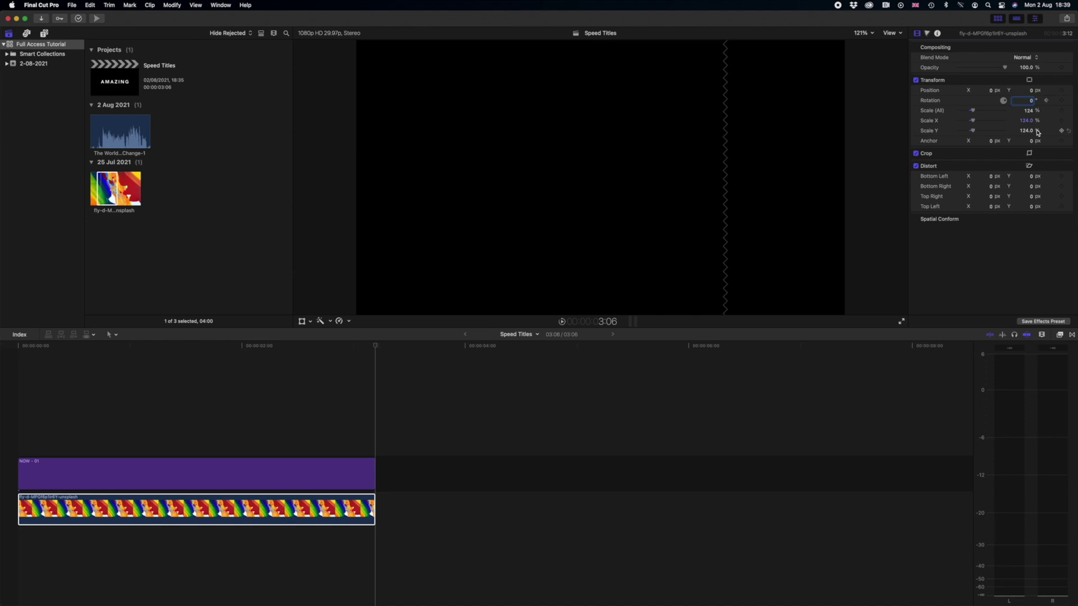
{"action": "key", "text": "Return"}
Step: Play the rotating photo inside the title from the start twice
{"action": "left_click", "coordinate": [137, 343]}
{"action": "key", "text": "Home"}
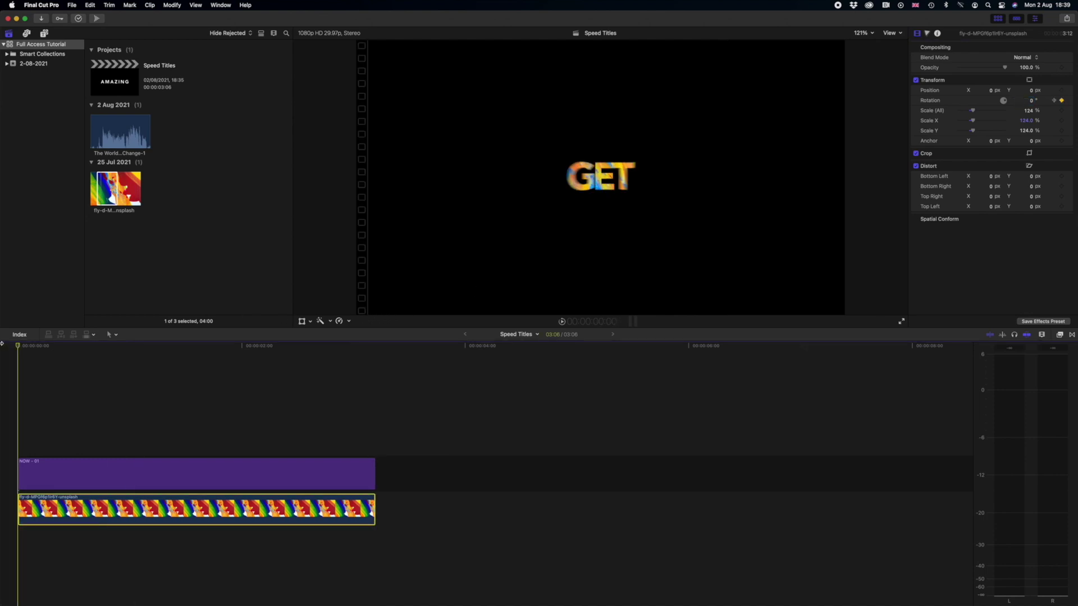
{"action": "key", "text": "space"}
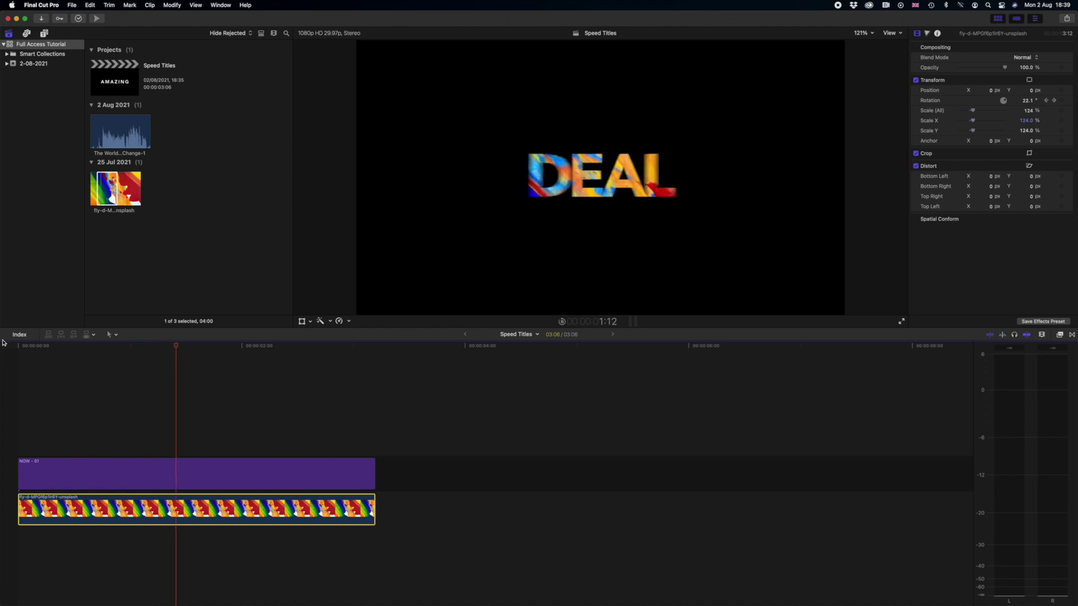
{"action": "key", "text": "Home"}
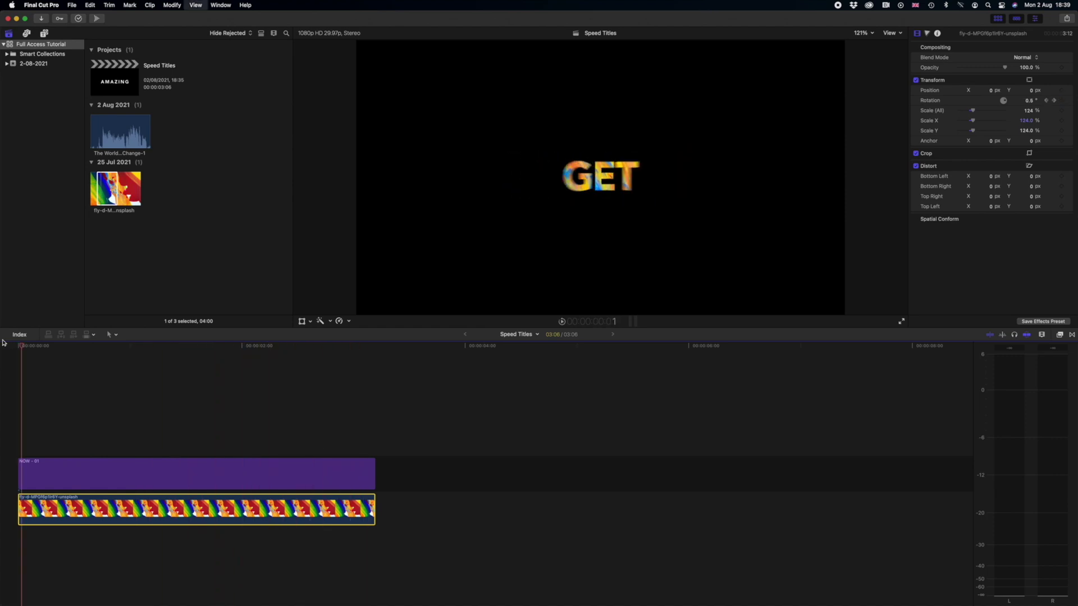
{"action": "left_click", "coordinate": [2, 351]}
{"action": "key", "text": "space"}
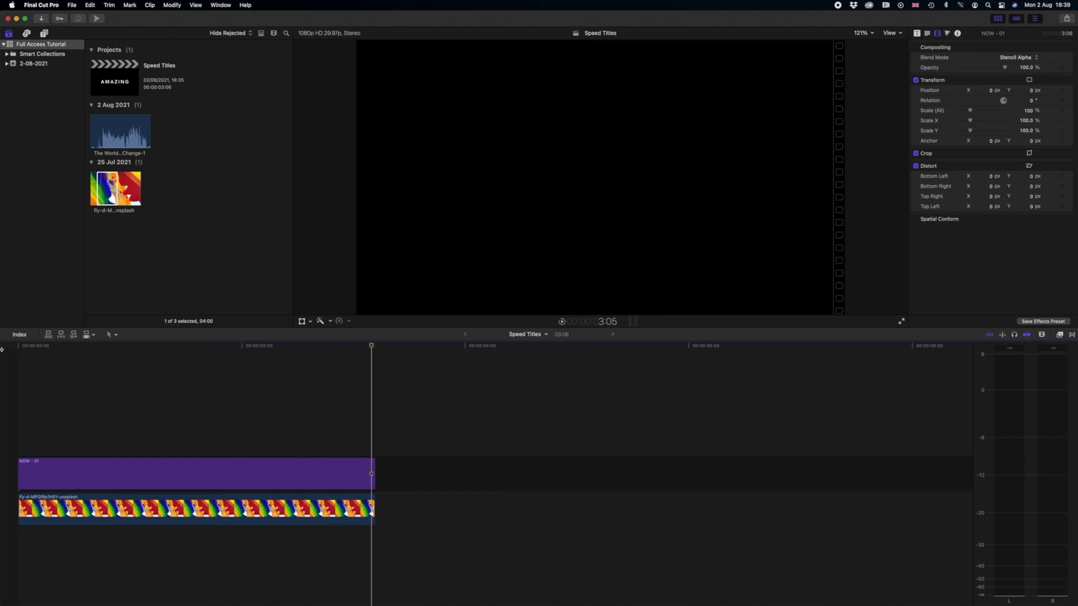
{"action": "key", "text": "Home"}
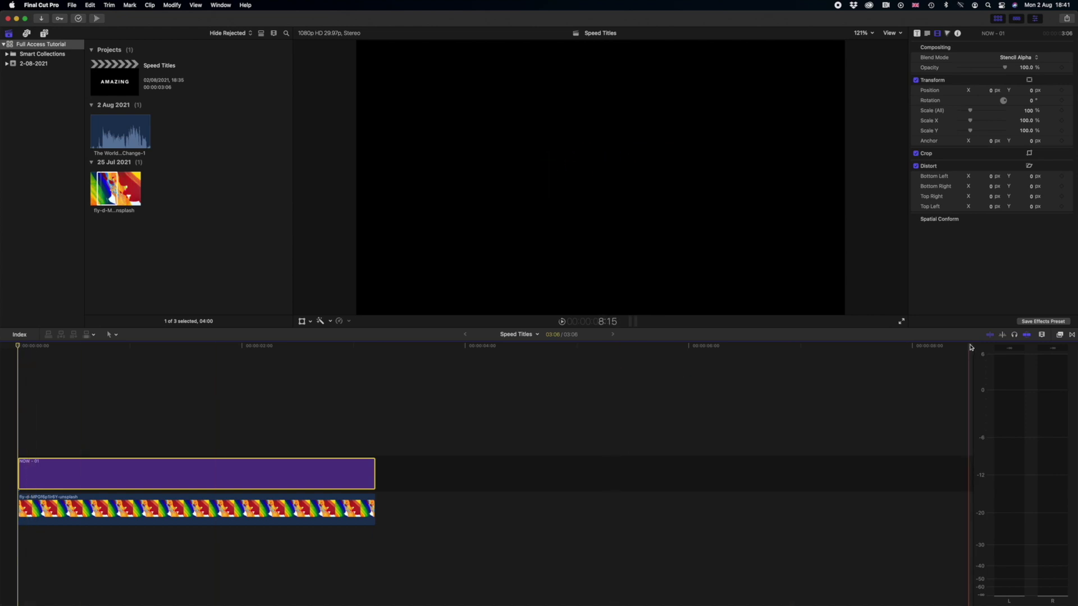
{"action": "left_click", "coordinate": [1060, 335]}
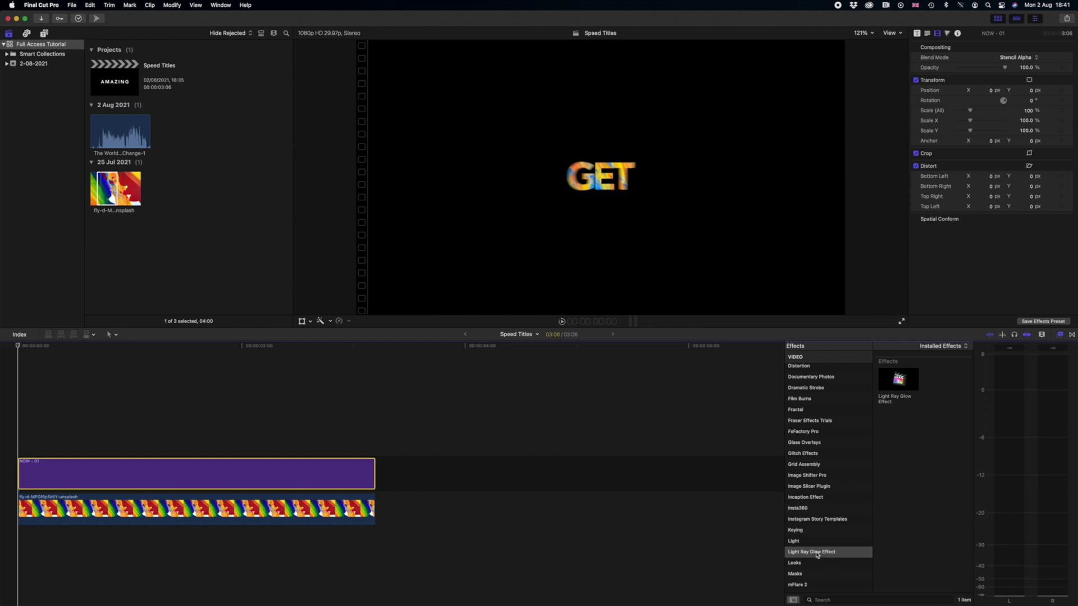
Step: Apply Light Ray Glow to the title, soften it, and angle the rays down-right from GET
{"action": "left_click_drag", "start_coordinate": [910, 383], "coordinate": [359, 474]}
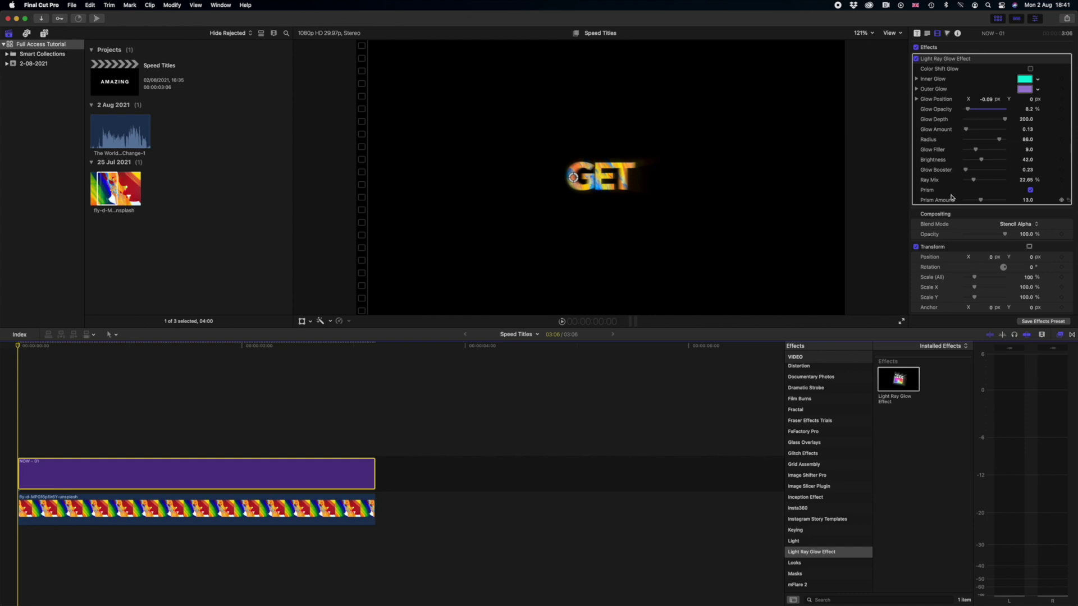
{"action": "left_click_drag", "start_coordinate": [974, 180], "coordinate": [997, 183]}
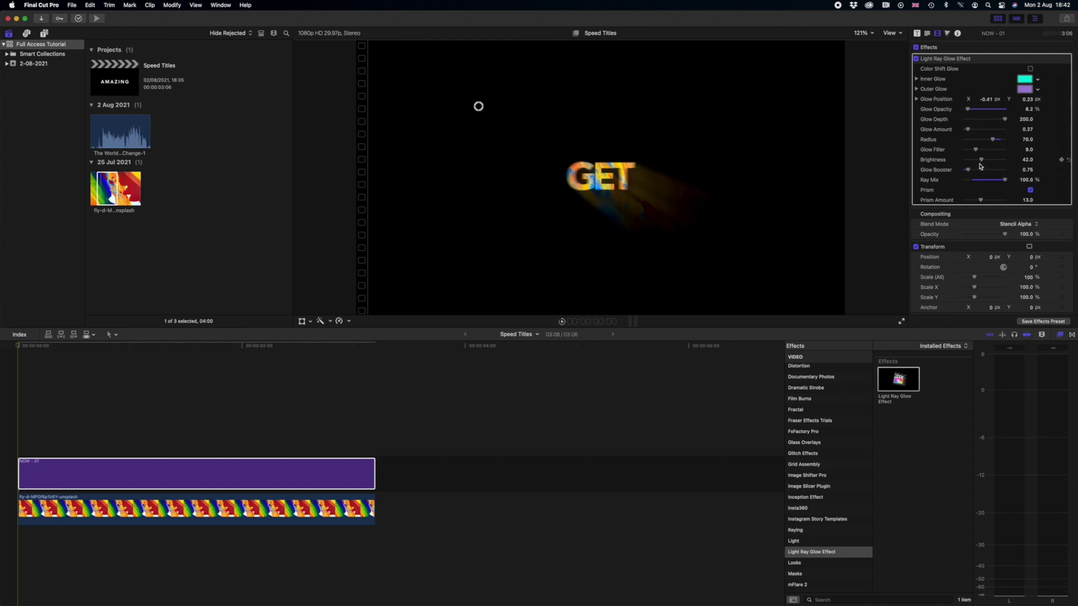
{"action": "key", "text": "super+z"}
{"action": "key", "text": "super+z"}
{"action": "key", "text": "super+z"}
{"action": "mouse_move", "coordinate": [478, 106]}
{"action": "left_mouse_down"}
{"action": "mouse_move", "coordinate": [766, 123]}
{"action": "mouse_move", "coordinate": [544, 91]}
{"action": "mouse_move", "coordinate": [539, 149]}
{"action": "mouse_move", "coordinate": [564, 242]}
{"action": "mouse_move", "coordinate": [772, 166]}
{"action": "mouse_move", "coordinate": [599, 68]}
{"action": "mouse_move", "coordinate": [457, 106]}
{"action": "mouse_move", "coordinate": [654, 103]}
{"action": "mouse_move", "coordinate": [750, 115]}
{"action": "mouse_move", "coordinate": [544, 105]}
{"action": "mouse_move", "coordinate": [474, 128]}
{"action": "mouse_move", "coordinate": [474, 113]}
{"action": "left_mouse_up"}
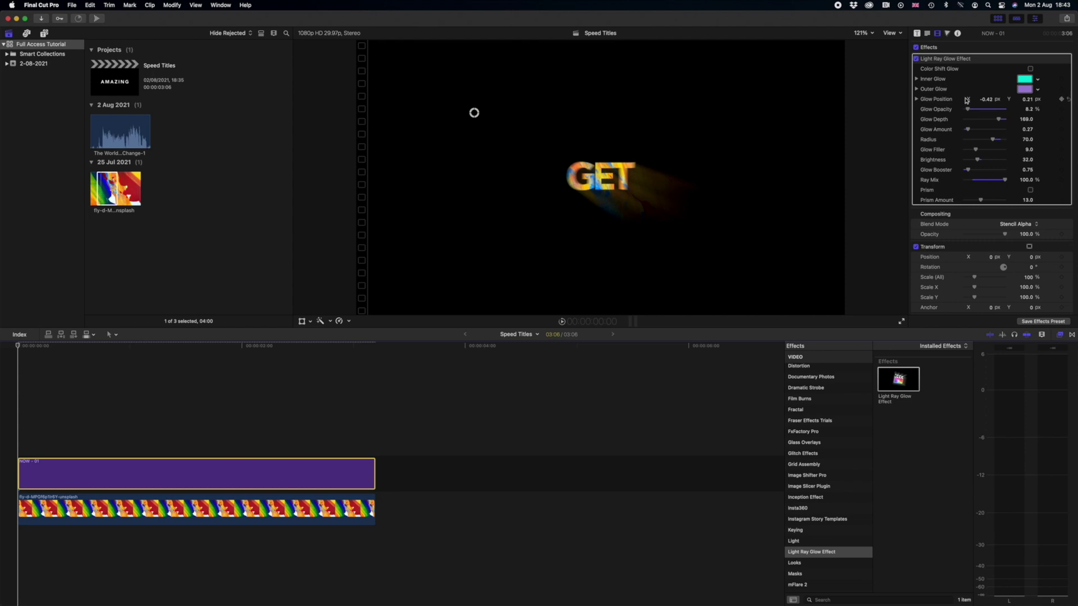
Step: Keyframe the glow position at the start and swing the rays to a new direction on NOW
{"action": "left_click", "coordinate": [1062, 100]}
{"action": "left_click_drag", "start_coordinate": [474, 113], "coordinate": [515, 102]}
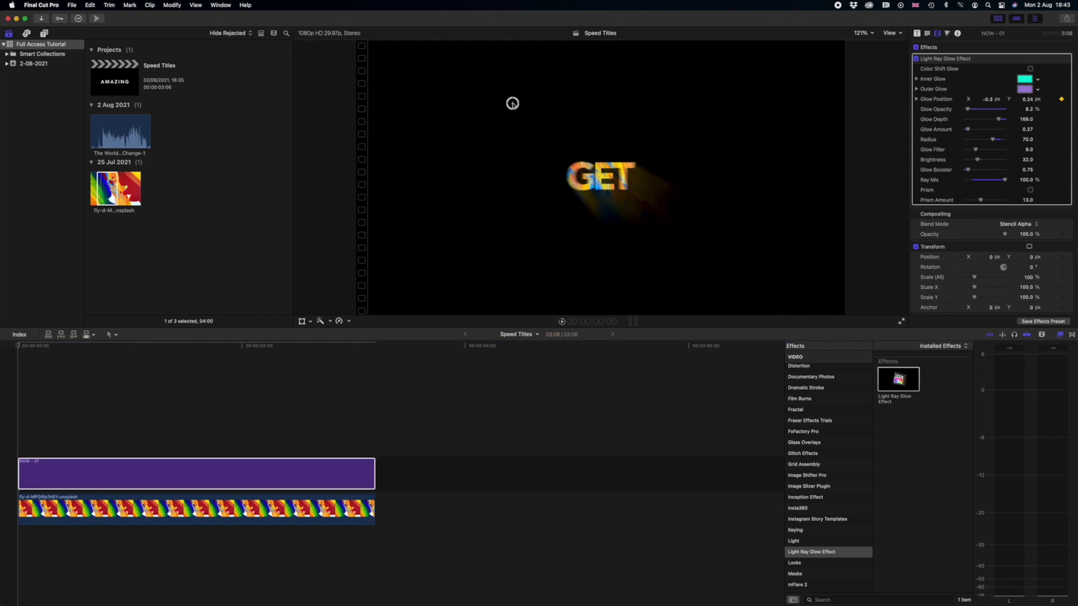
{"action": "left_click", "coordinate": [372, 346]}
{"action": "left_click_drag", "start_coordinate": [372, 346], "coordinate": [348, 347]}
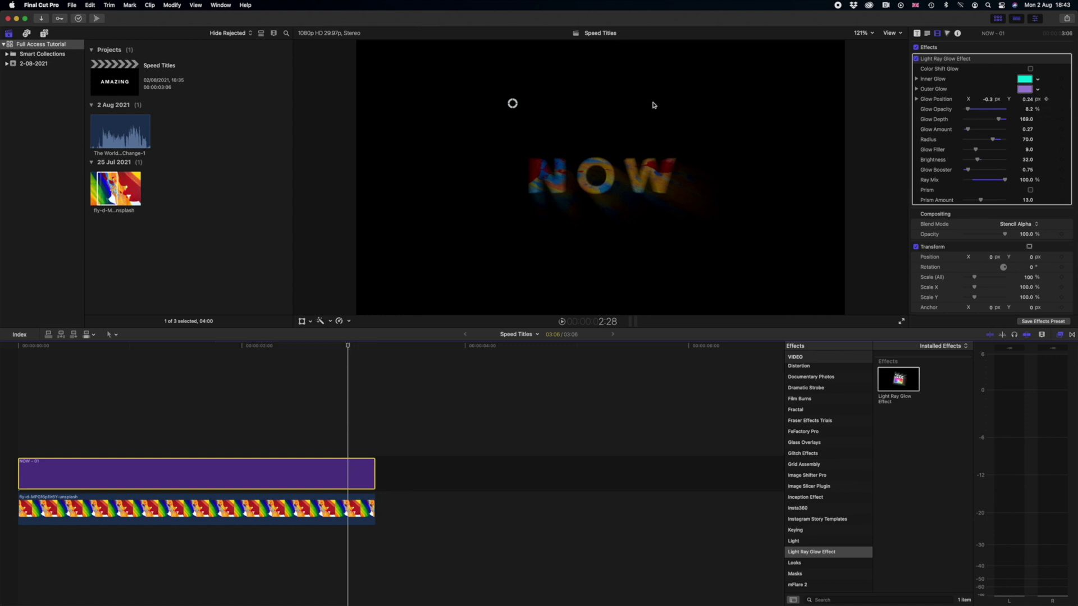
{"action": "mouse_move", "coordinate": [513, 103]}
{"action": "left_mouse_down"}
{"action": "mouse_move", "coordinate": [532, 102]}
{"action": "mouse_move", "coordinate": [634, 153]}
{"action": "mouse_move", "coordinate": [729, 224]}
{"action": "mouse_move", "coordinate": [733, 248]}
{"action": "left_mouse_up"}
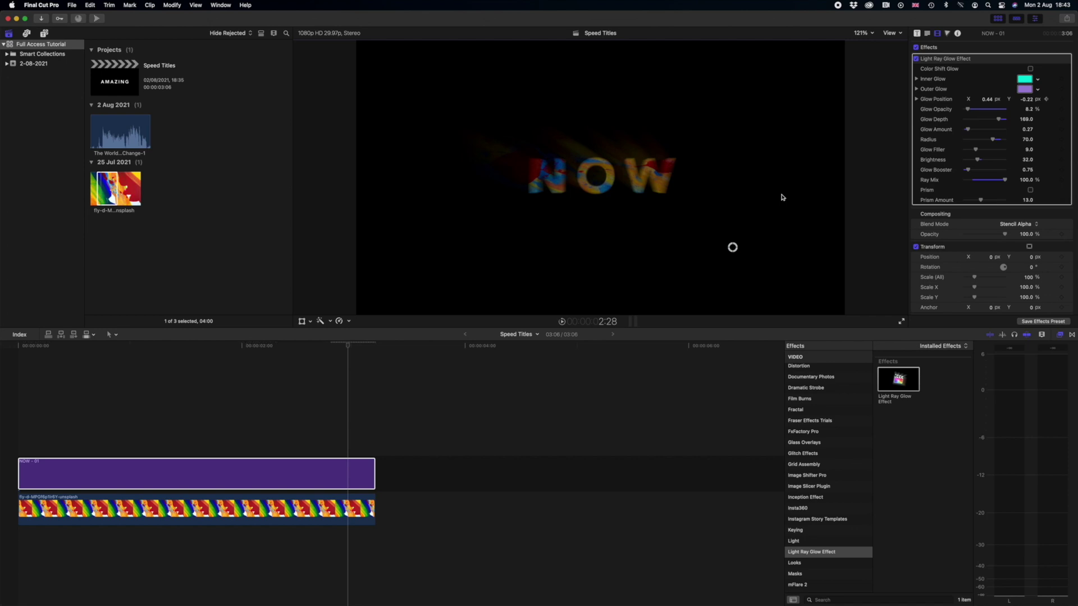
{"action": "key", "text": "Home"}
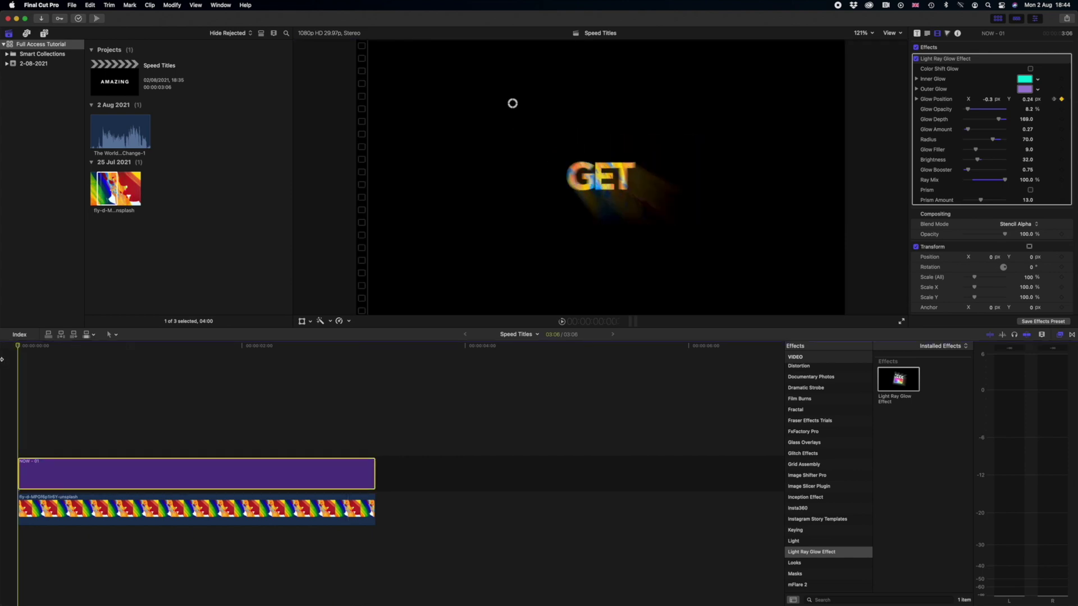
{"action": "left_click", "coordinate": [1, 353]}
{"action": "key", "text": "space"}
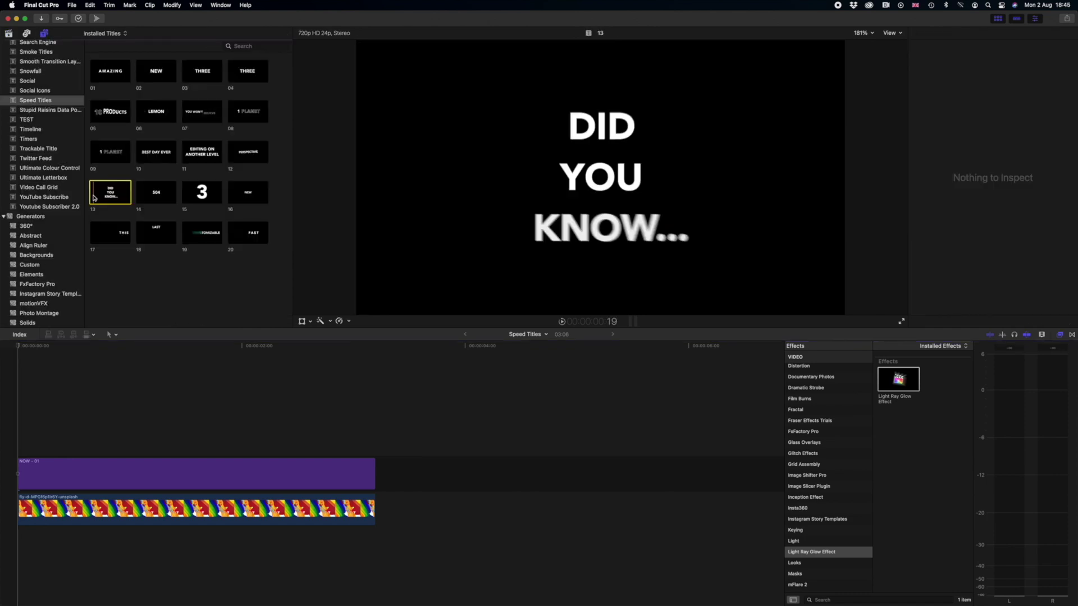
Step: Add title 13 'DID YOU KNOW...' after NOW - 01 and zoom the timeline out
{"action": "left_click_drag", "start_coordinate": [94, 198], "coordinate": [393, 478]}
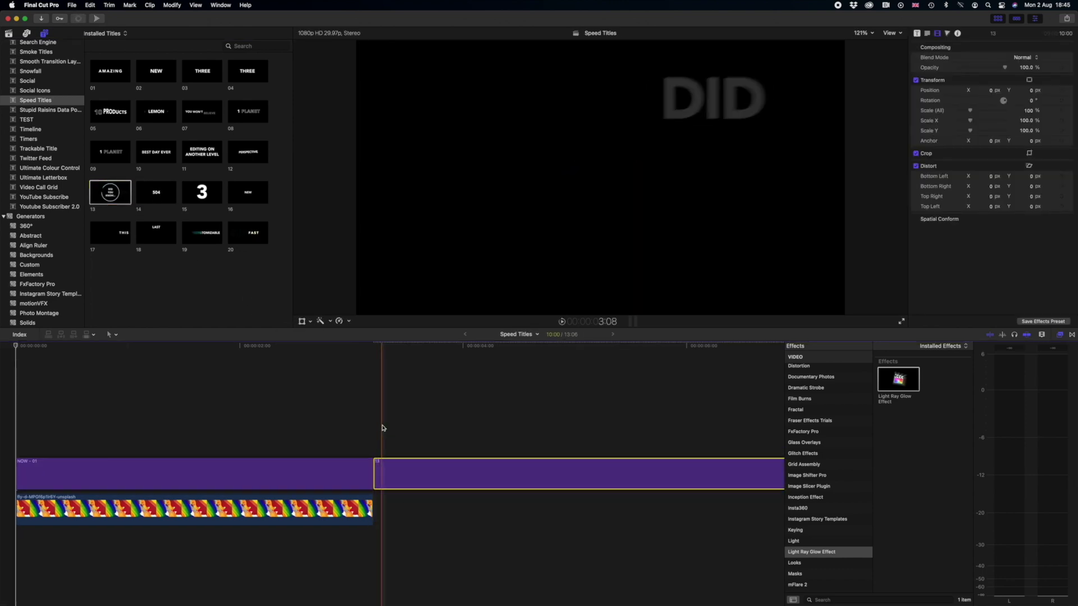
{"action": "key", "text": "super+minus"}
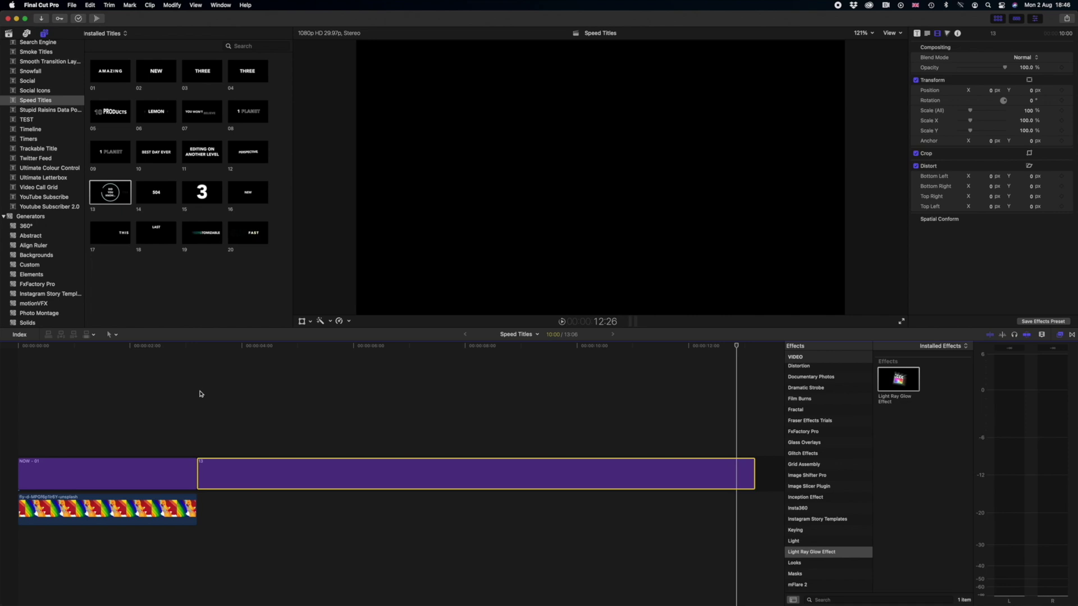
Step: Set the Did You Know title's Circle Color to Cyan in the Title inspector
{"action": "left_click", "coordinate": [917, 34]}
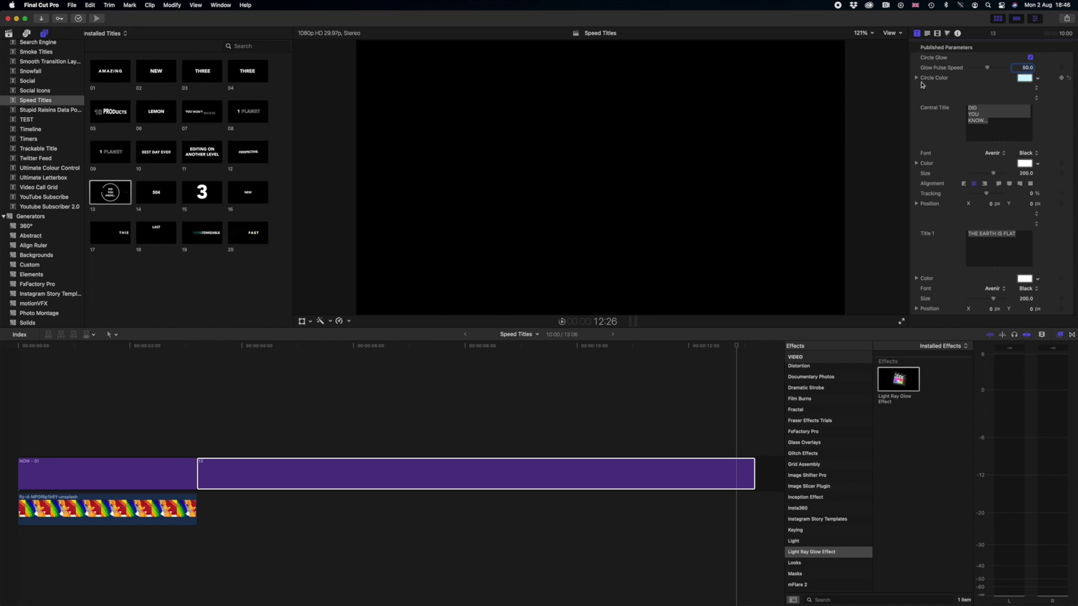
{"action": "scroll", "coordinate": [929, 95], "scroll_direction": "down", "scroll_amount": 5}
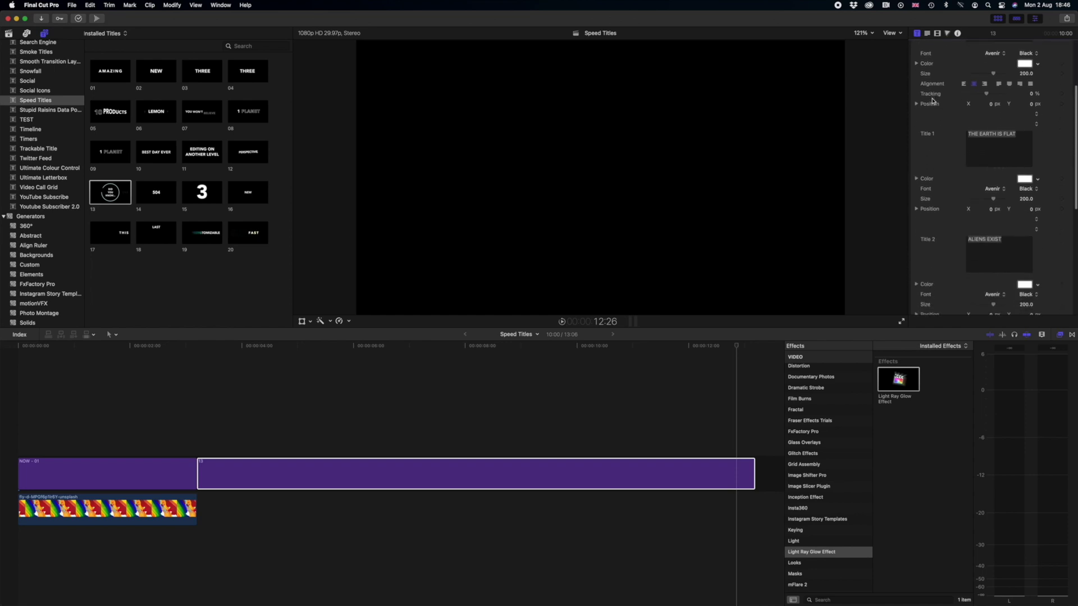
{"action": "scroll", "coordinate": [932, 100], "scroll_direction": "up", "scroll_amount": 5}
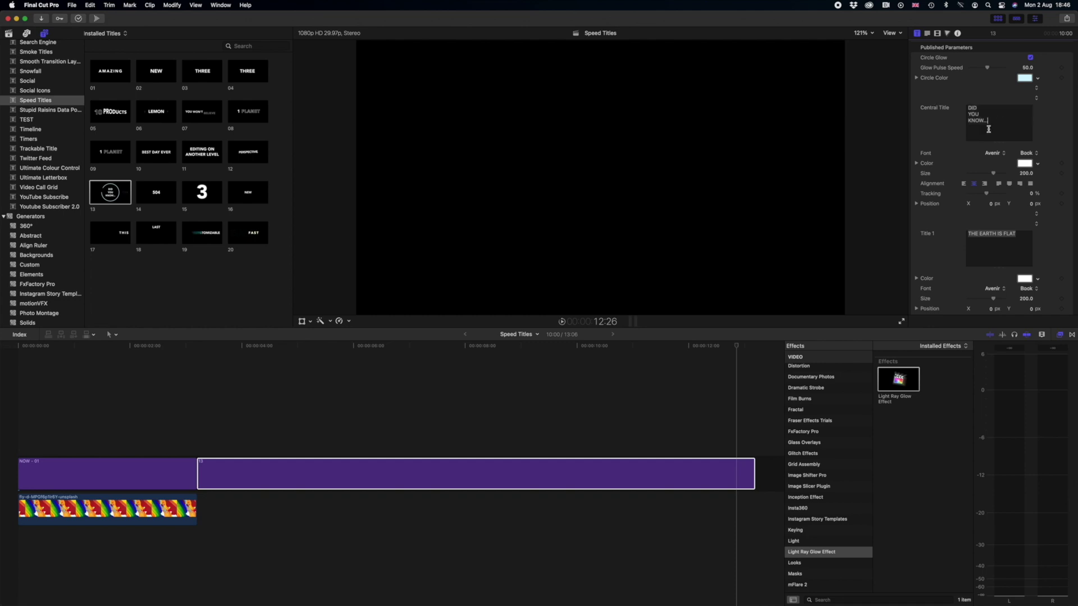
{"action": "scroll", "coordinate": [937, 135], "scroll_direction": "down", "scroll_amount": 1}
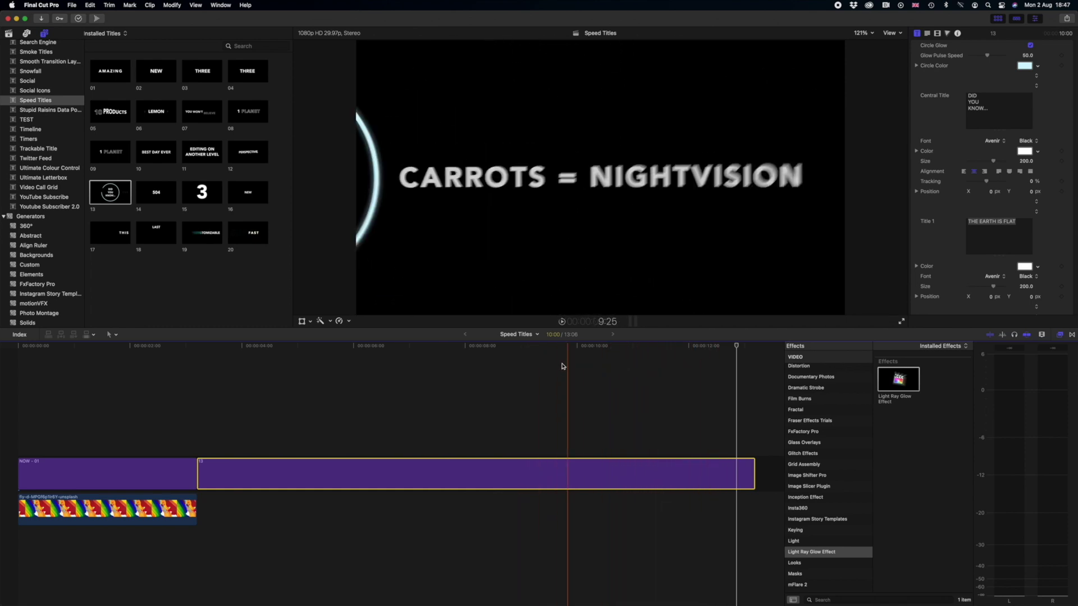
{"action": "left_click", "coordinate": [276, 345]}
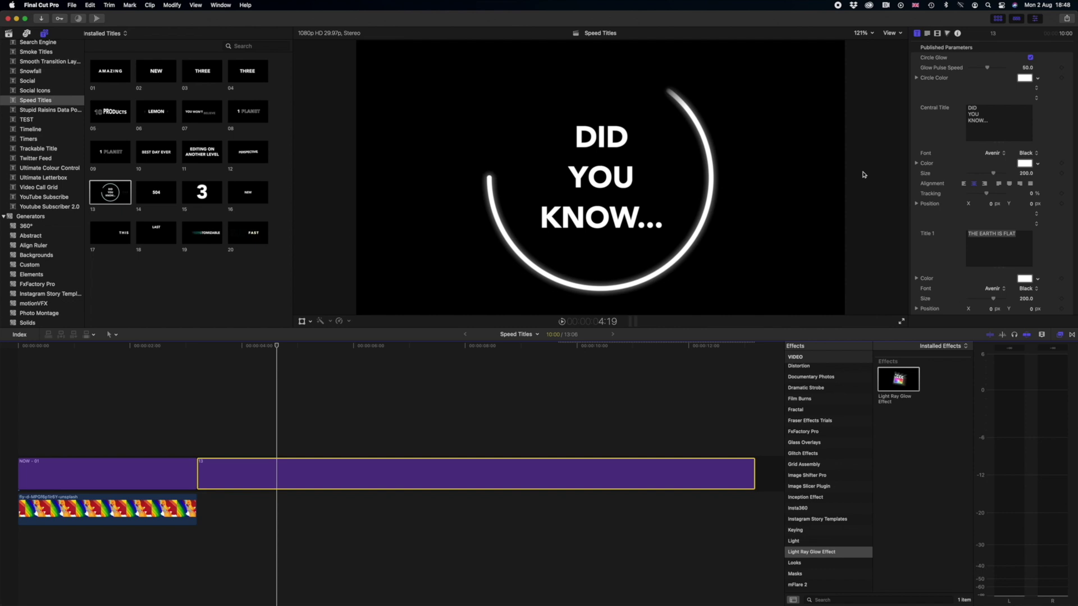
{"action": "left_click", "coordinate": [1024, 78]}
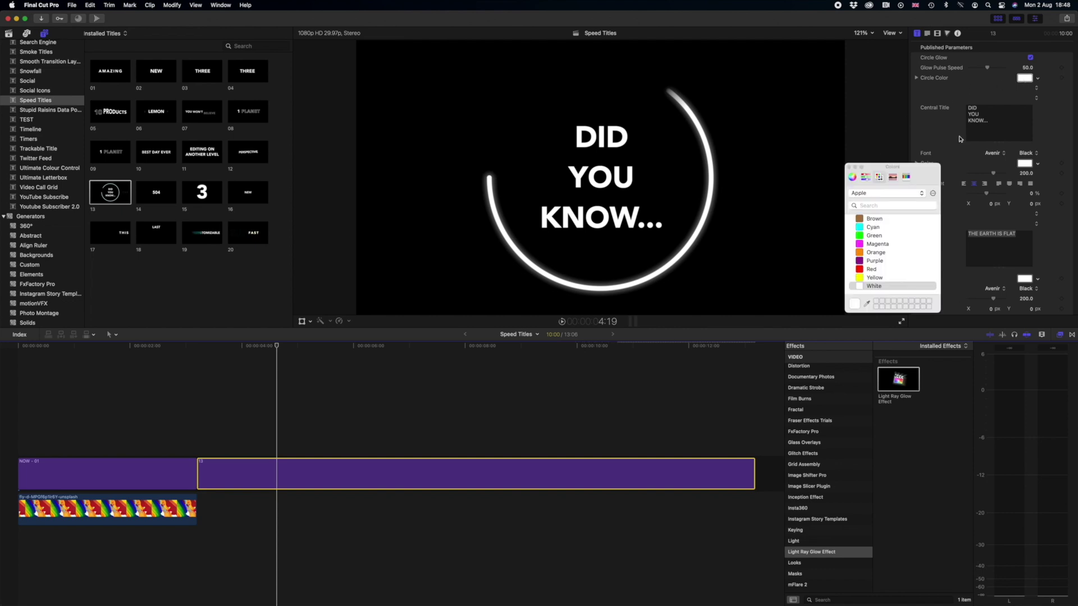
{"action": "left_click", "coordinate": [863, 227]}
{"action": "left_click", "coordinate": [849, 167]}
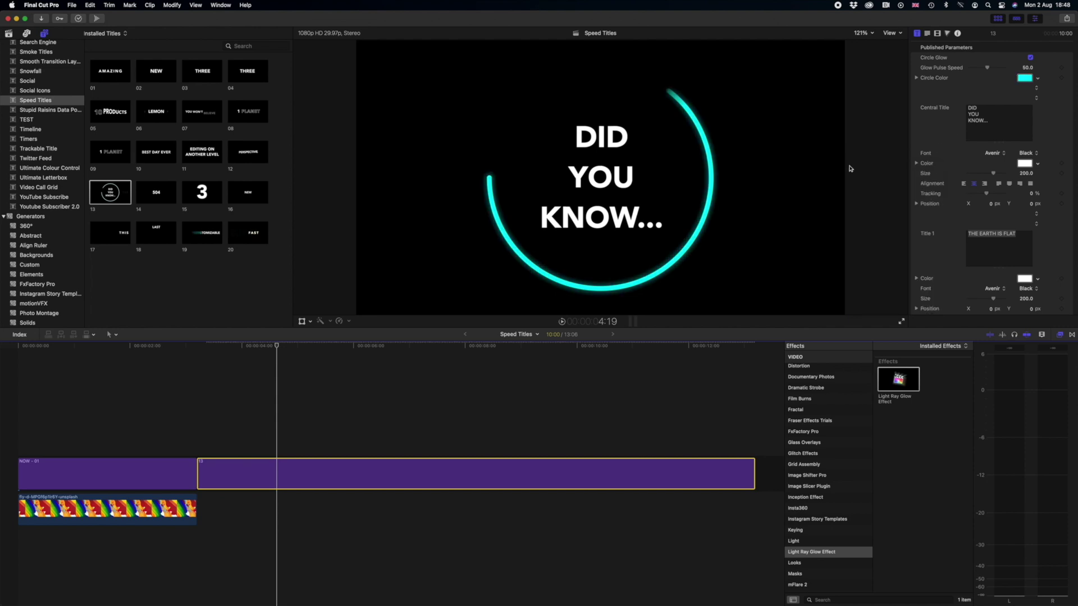
{"action": "left_click", "coordinate": [263, 349]}
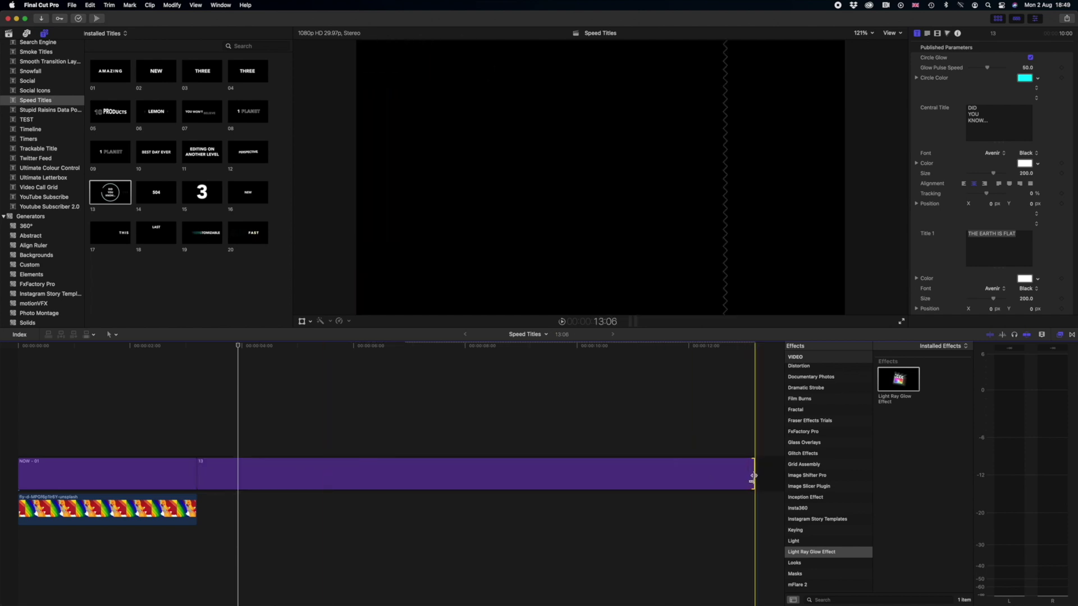
{"action": "left_click_drag", "start_coordinate": [753, 474], "coordinate": [474, 470]}
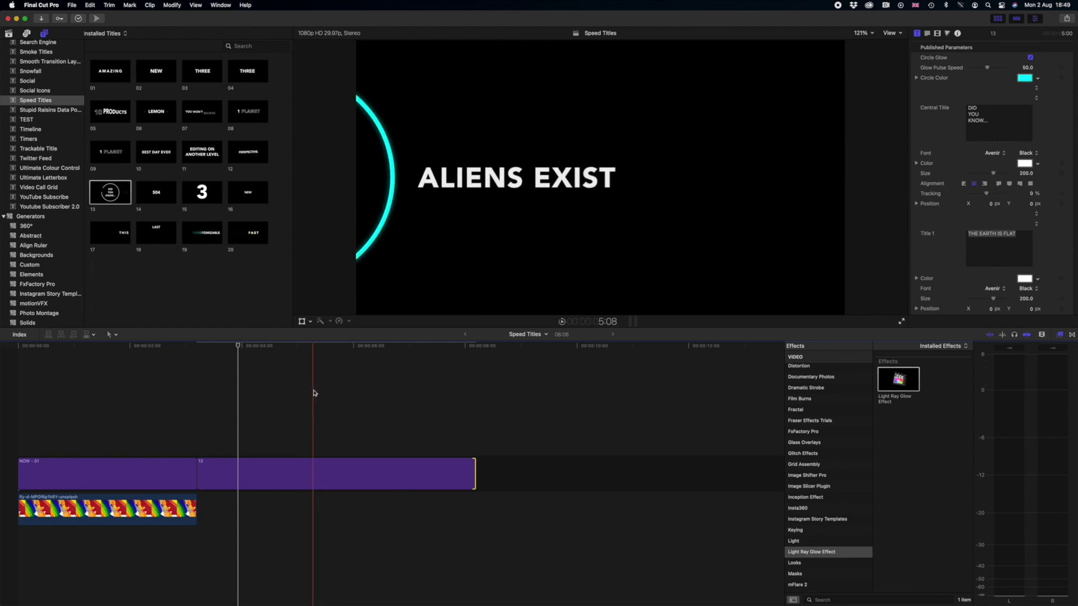
{"action": "key", "text": "super+z"}
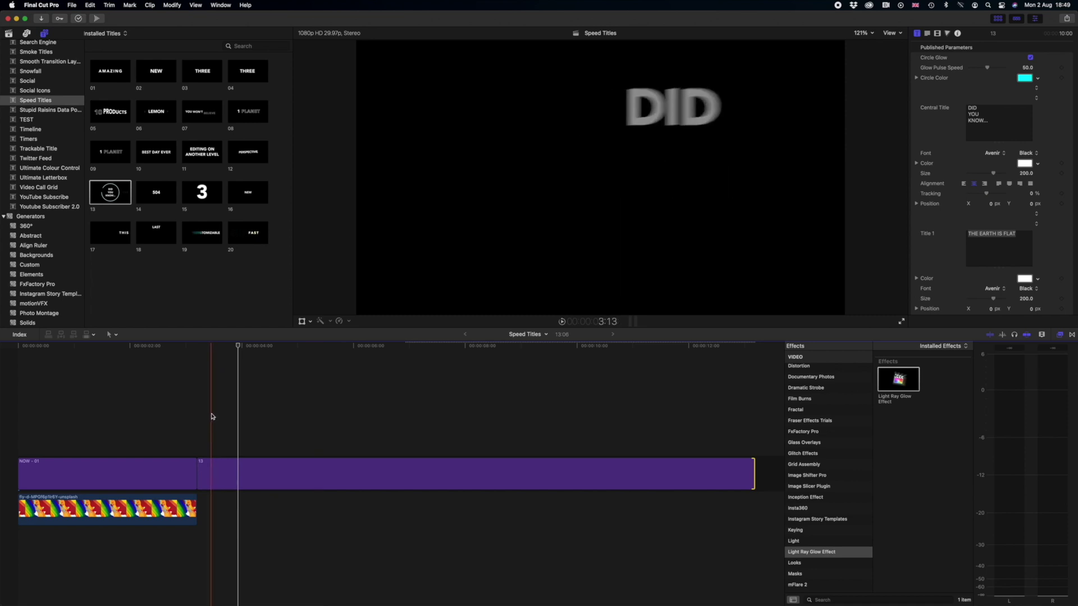
{"action": "key", "text": "space"}
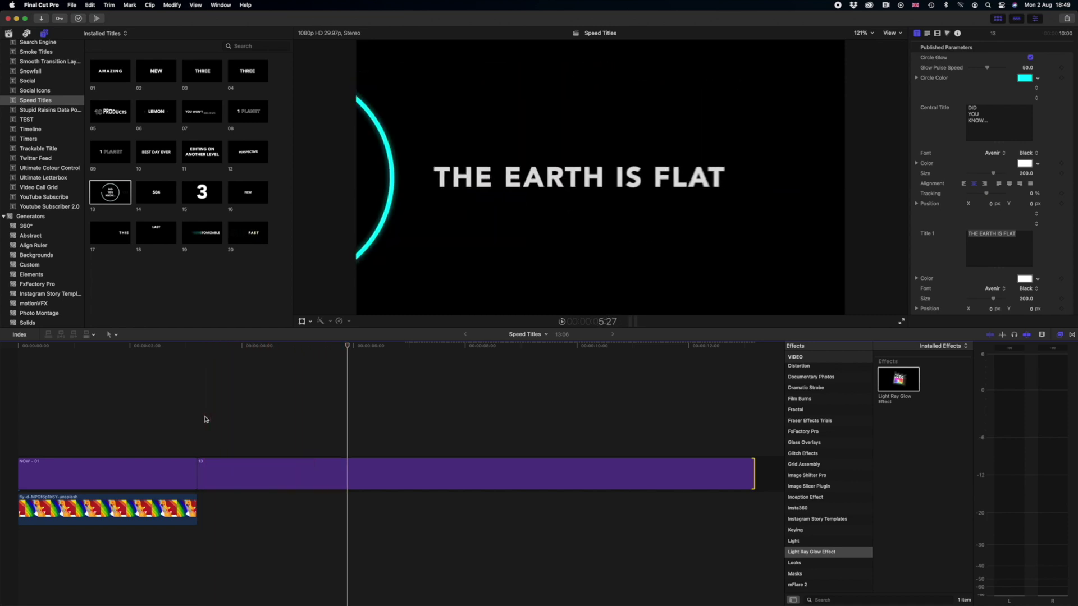
{"action": "left_click", "coordinate": [352, 483]}
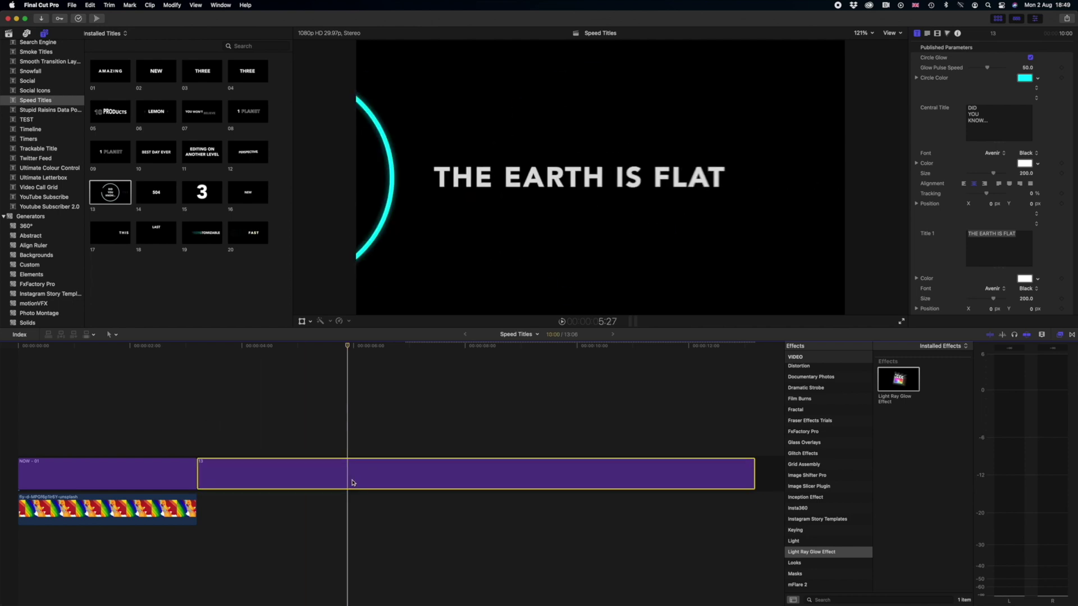
{"action": "key", "text": "space"}
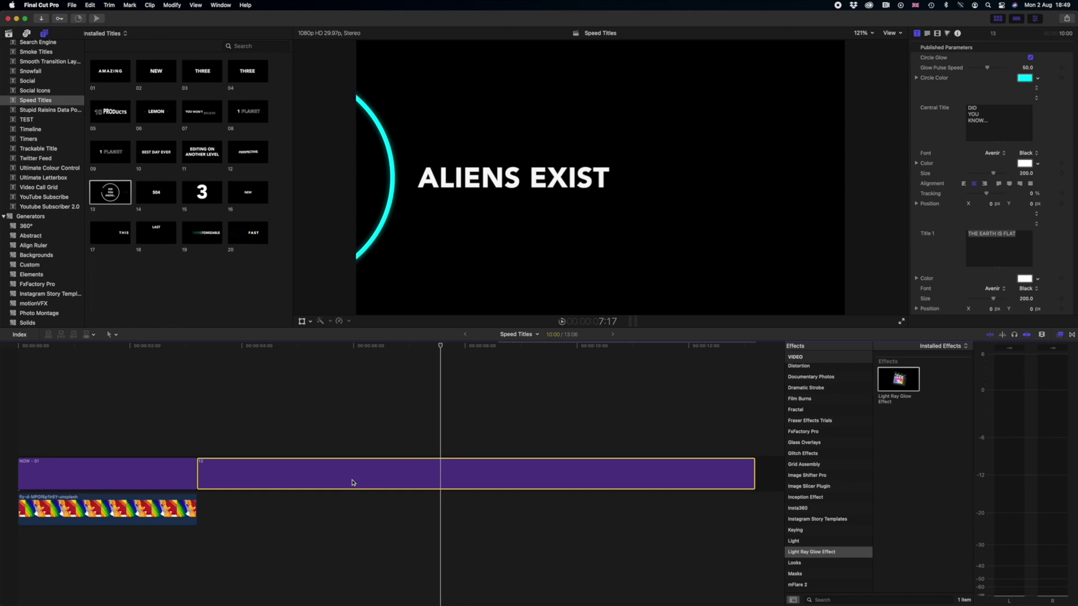
Step: Group the Did You Know title into a compound clip named Speed Titles Clip
{"action": "key", "text": "alt+g"}
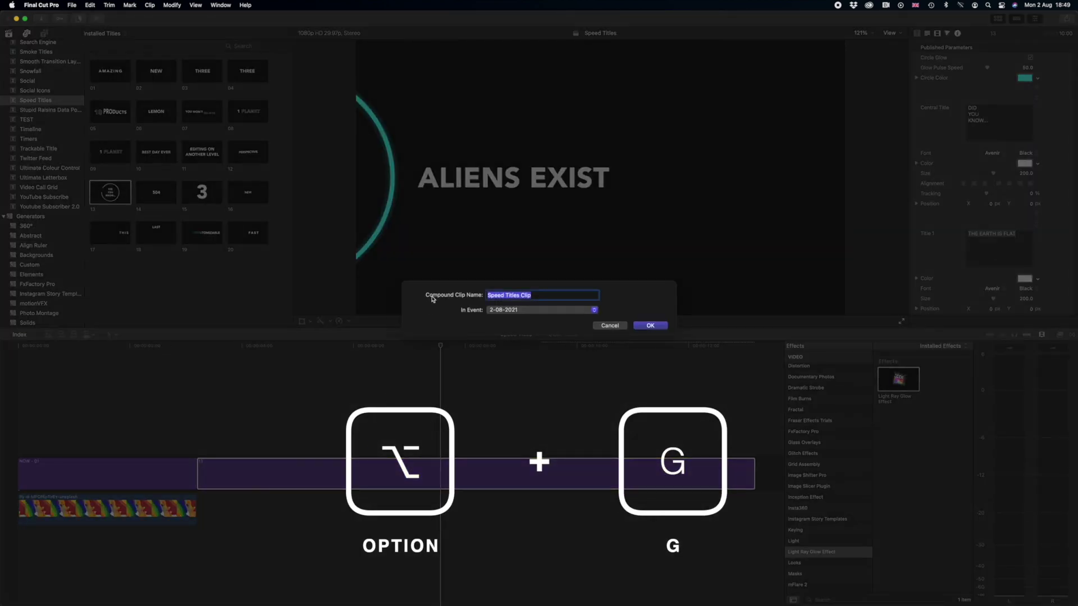
{"action": "left_click", "coordinate": [650, 326]}
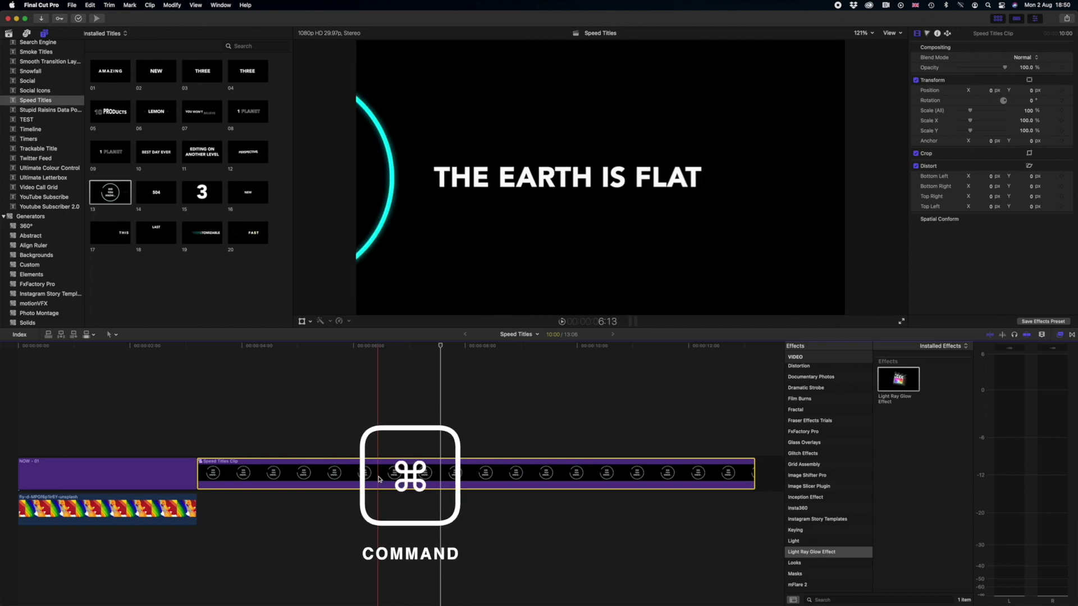
Step: Split the Speed Titles clip's retime bar at two points into three Normal (100%) sections
{"action": "key", "text": "super+r"}
{"action": "left_click", "coordinate": [379, 479]}
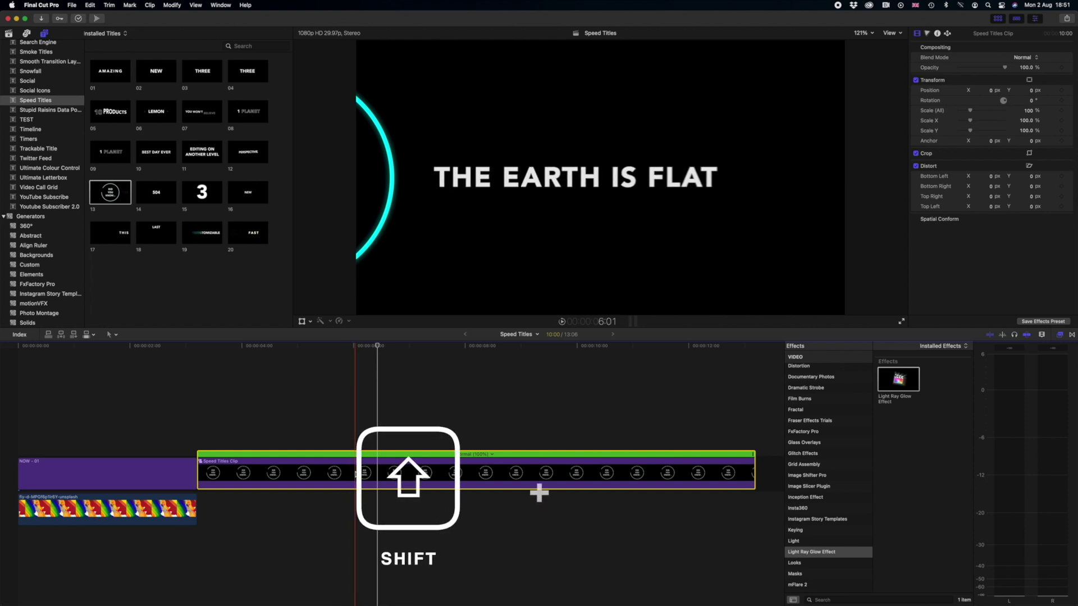
{"action": "key", "text": "shift+b"}
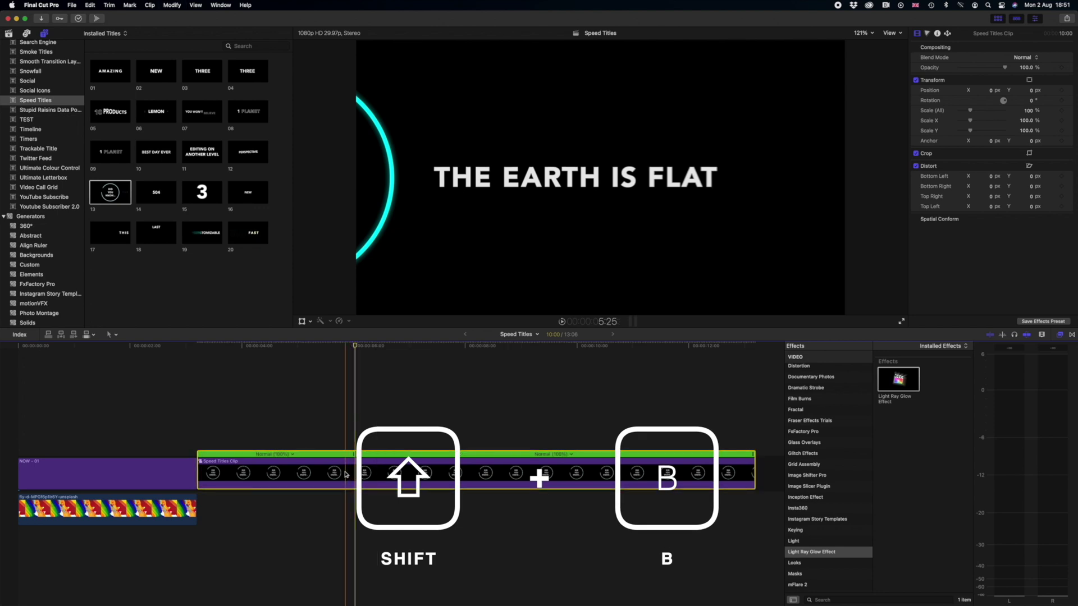
{"action": "left_click", "coordinate": [329, 347]}
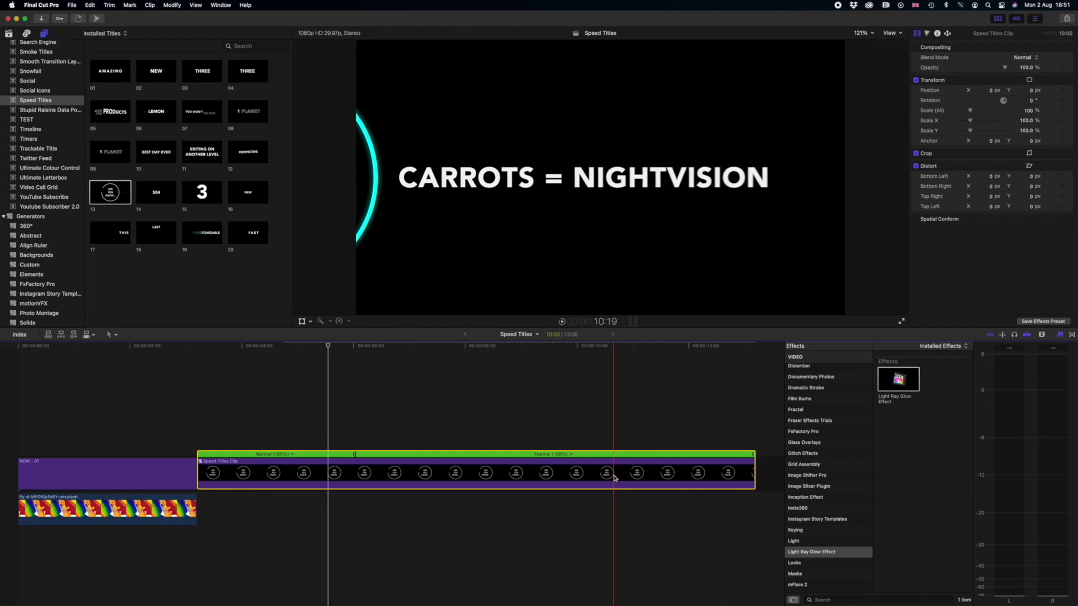
{"action": "key", "text": "shift+b"}
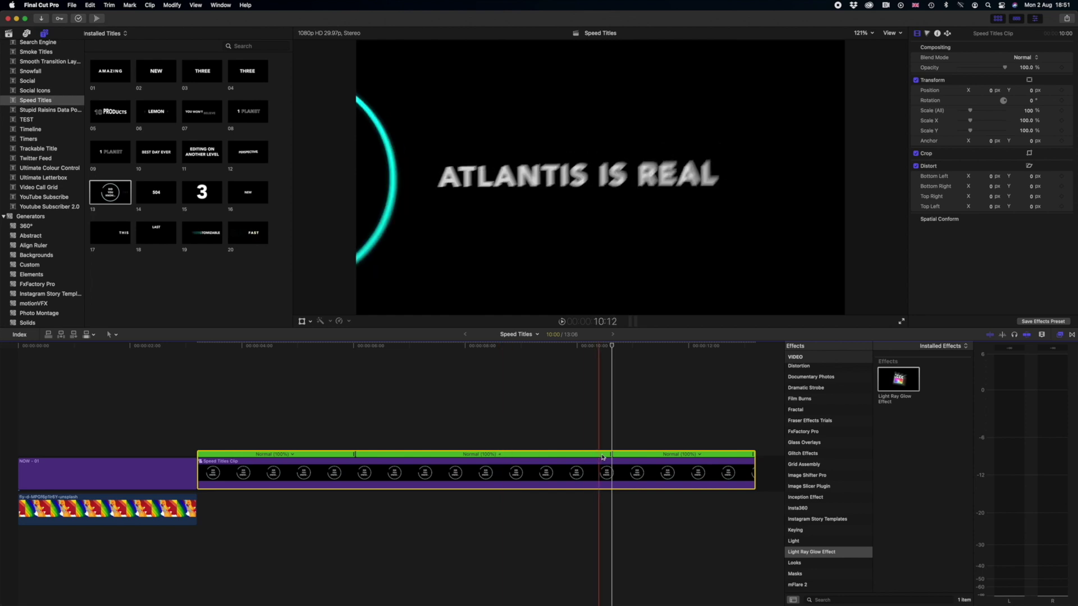
Step: Give the middle retime section a custom rate of 200%, shortening the project to 10:27
{"action": "left_click_drag", "start_coordinate": [611, 454], "coordinate": [505, 456]}
{"action": "key", "text": "super+z"}
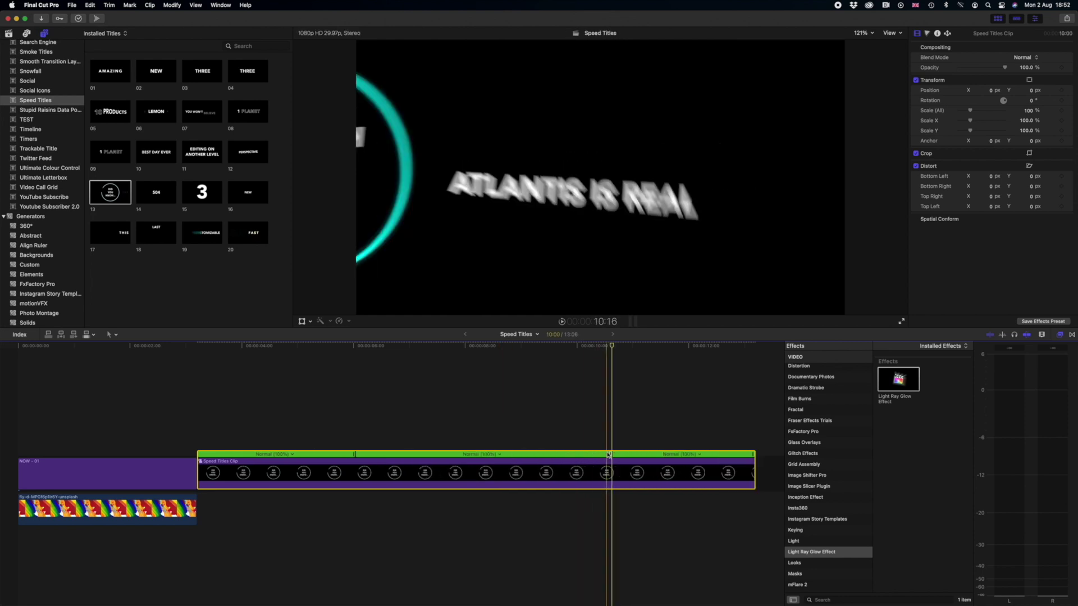
{"action": "left_click", "coordinate": [499, 454]}
{"action": "mouse_move", "coordinate": [520, 476]}
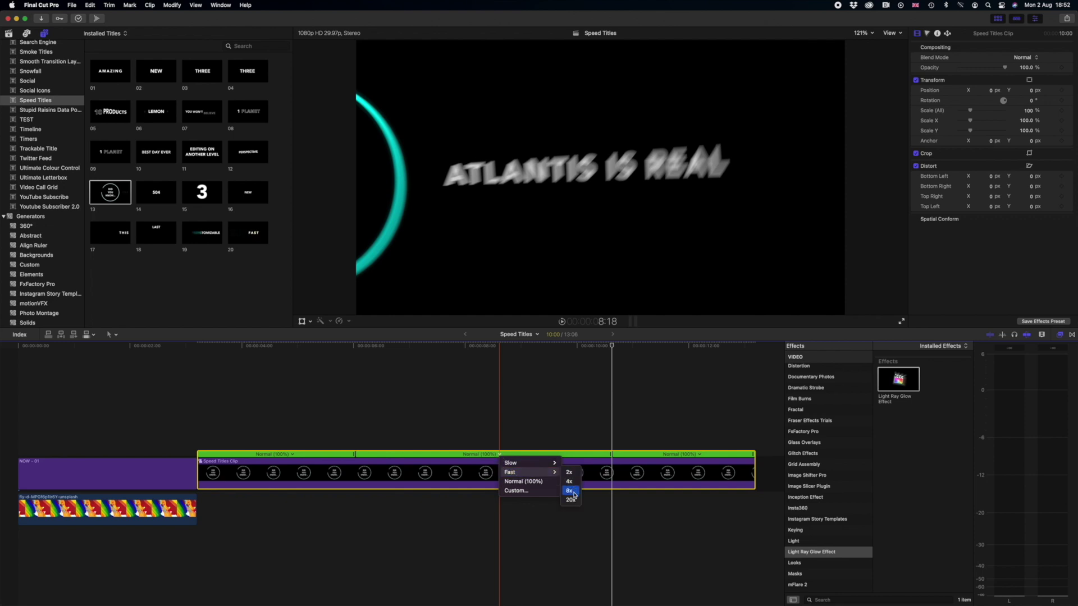
{"action": "left_click", "coordinate": [534, 492]}
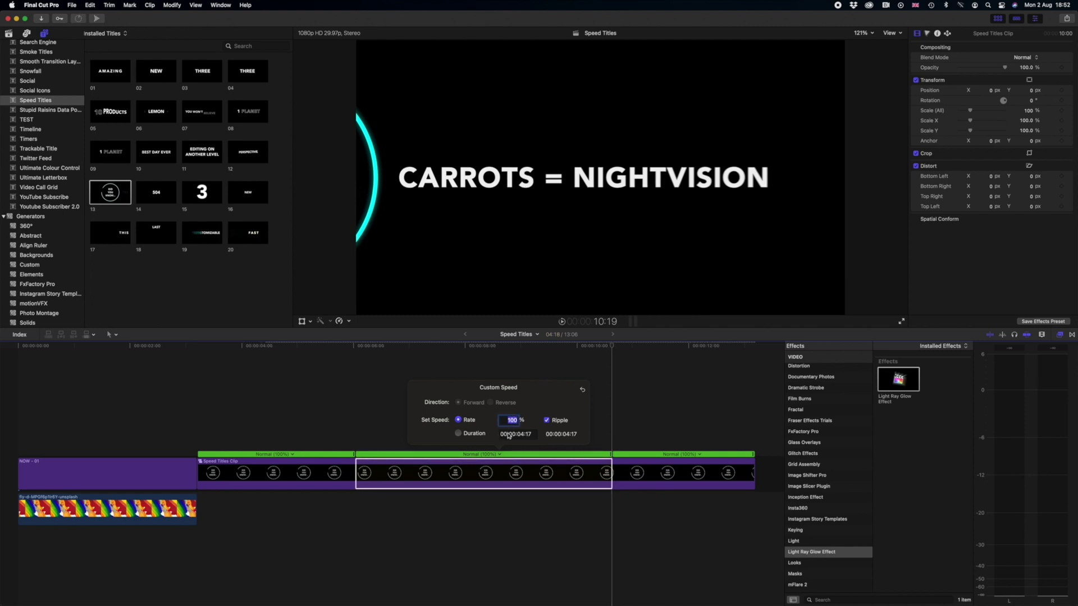
{"action": "type", "text": "200"}
{"action": "key", "text": "Return"}
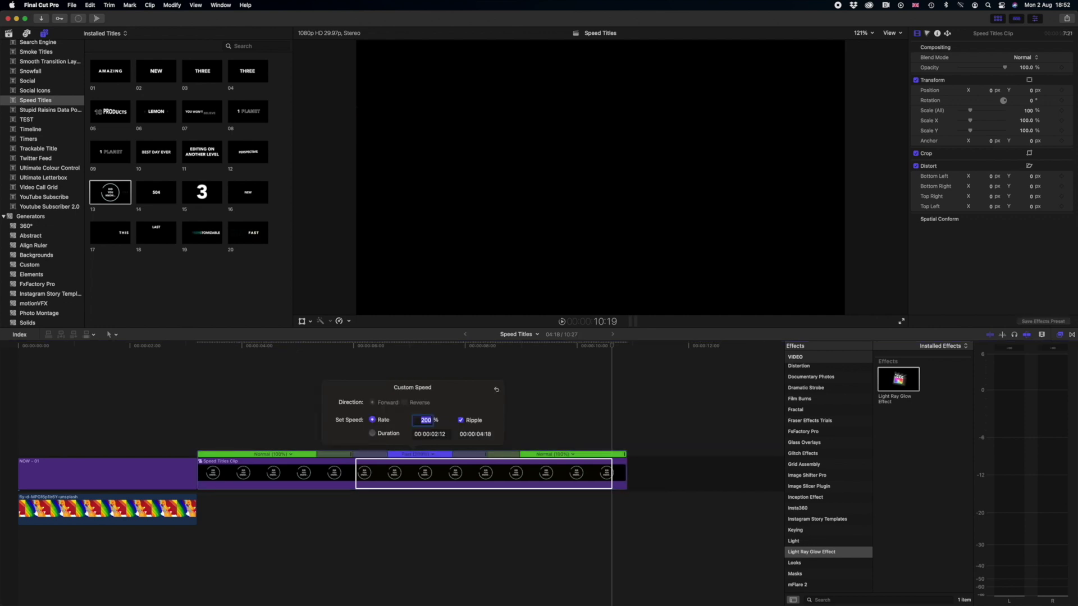
{"action": "left_click", "coordinate": [475, 373]}
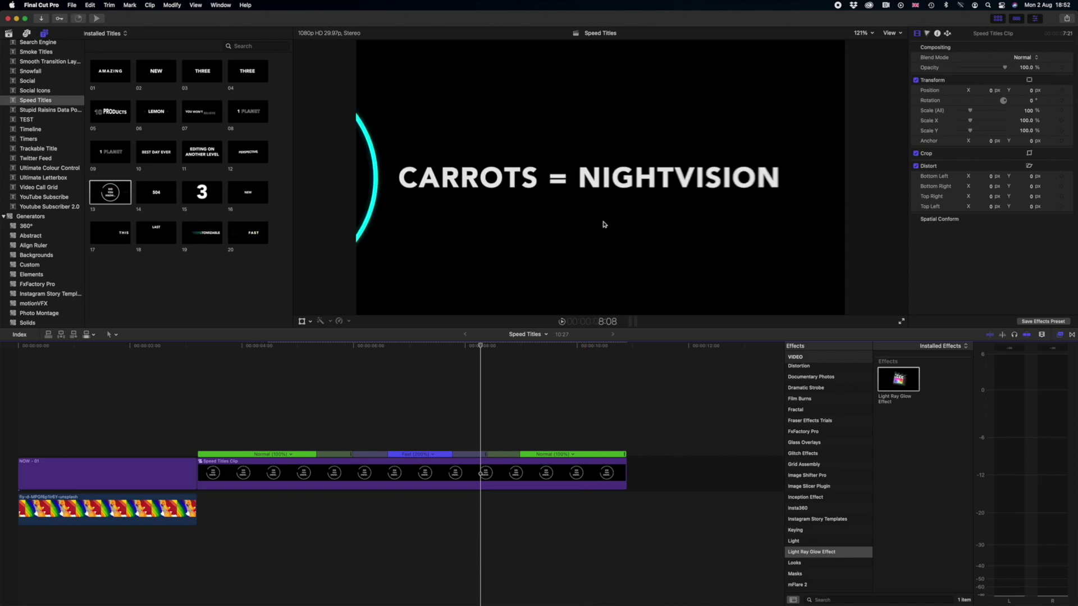
{"action": "left_click", "coordinate": [196, 388]}
{"action": "key", "text": "space"}
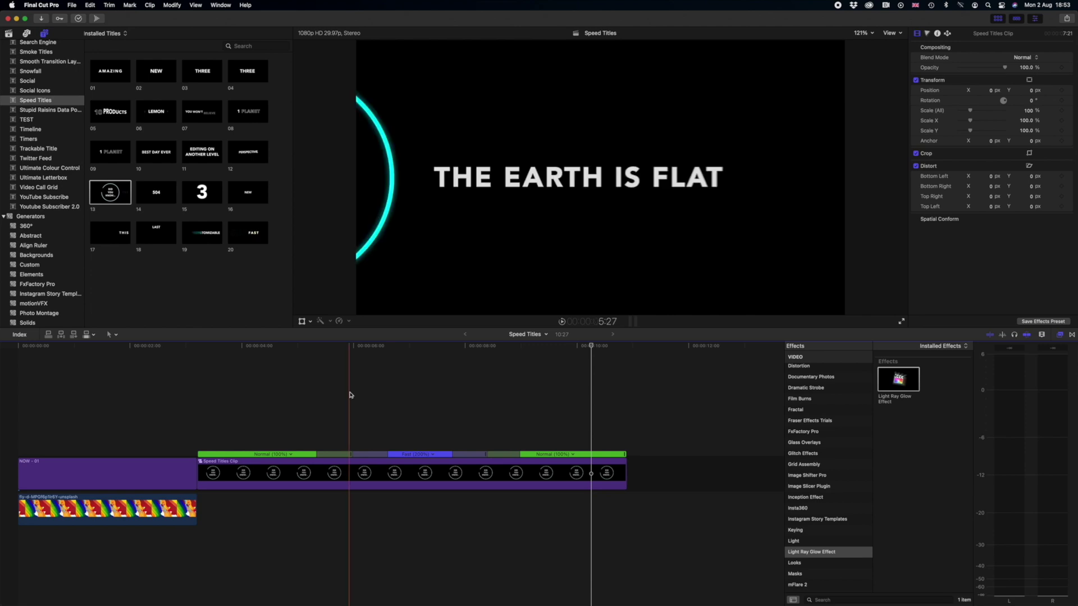
{"action": "key", "text": "Up"}
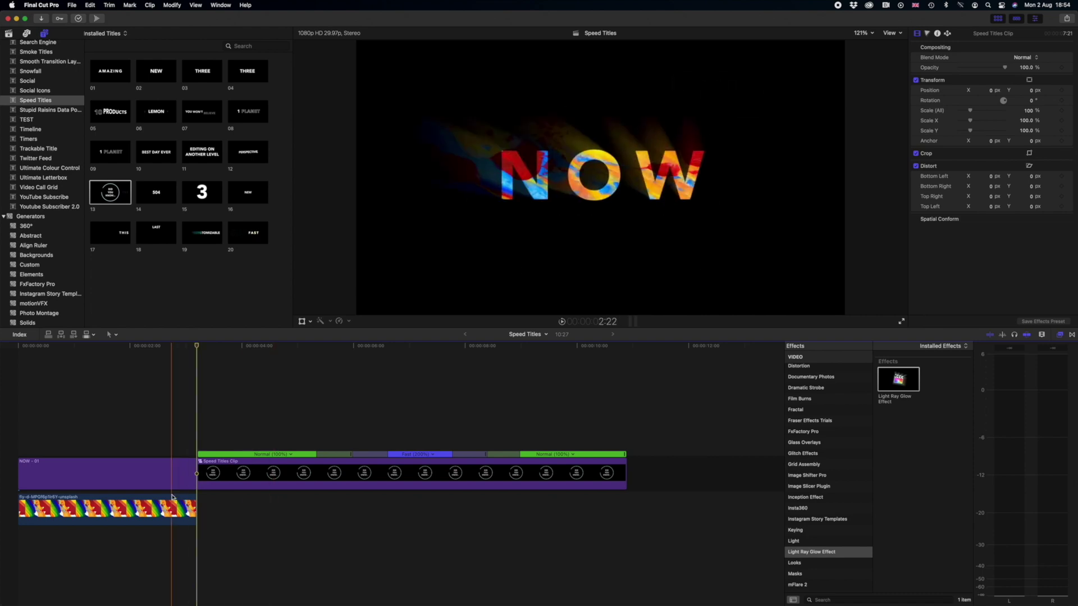
Step: Place the fly-d paint photo beneath the title, extended to the title's end
{"action": "key", "text": "super+1"}
{"action": "left_click_drag", "start_coordinate": [149, 225], "coordinate": [202, 511]}
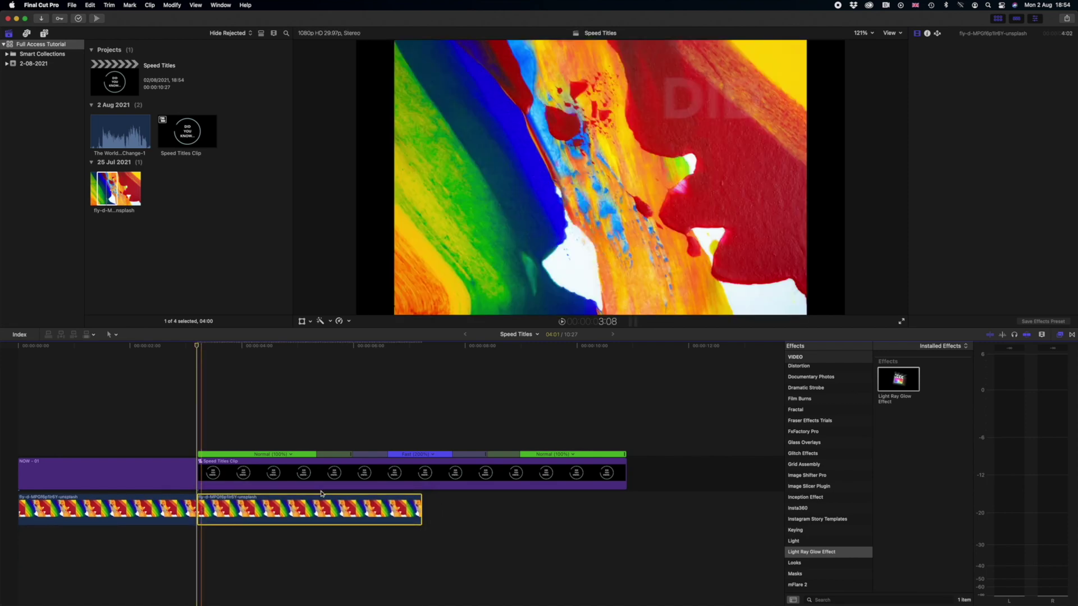
{"action": "left_click_drag", "start_coordinate": [421, 512], "coordinate": [626, 511]}
Step: Keyframe the photo's Rotation to 90° at the title's end and scale it to 183%
{"action": "left_click_drag", "start_coordinate": [972, 113], "coordinate": [974, 111]}
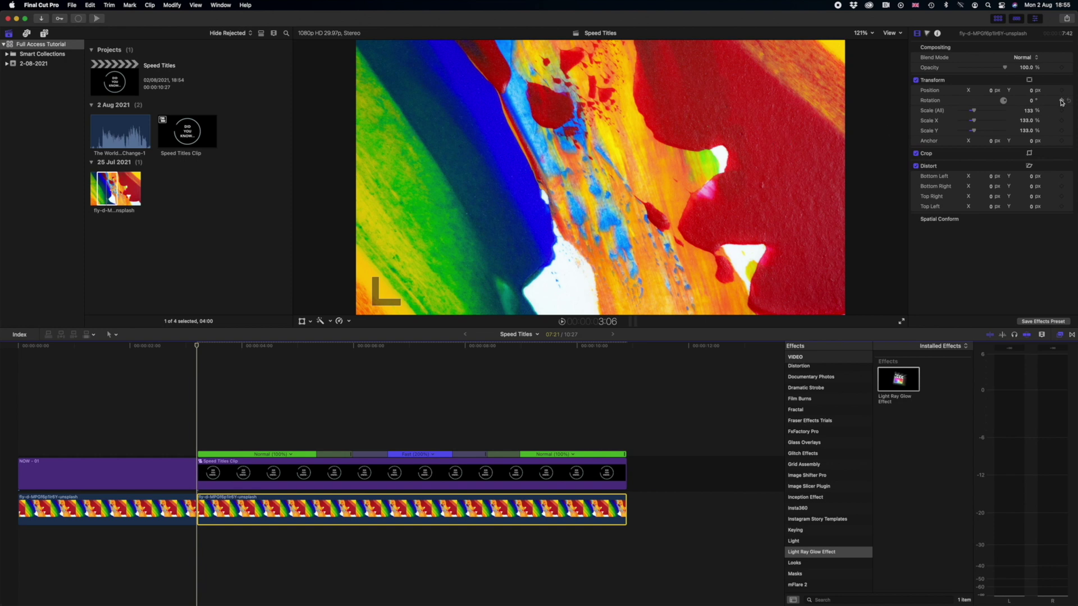
{"action": "left_click_drag", "start_coordinate": [582, 346], "coordinate": [626, 347]}
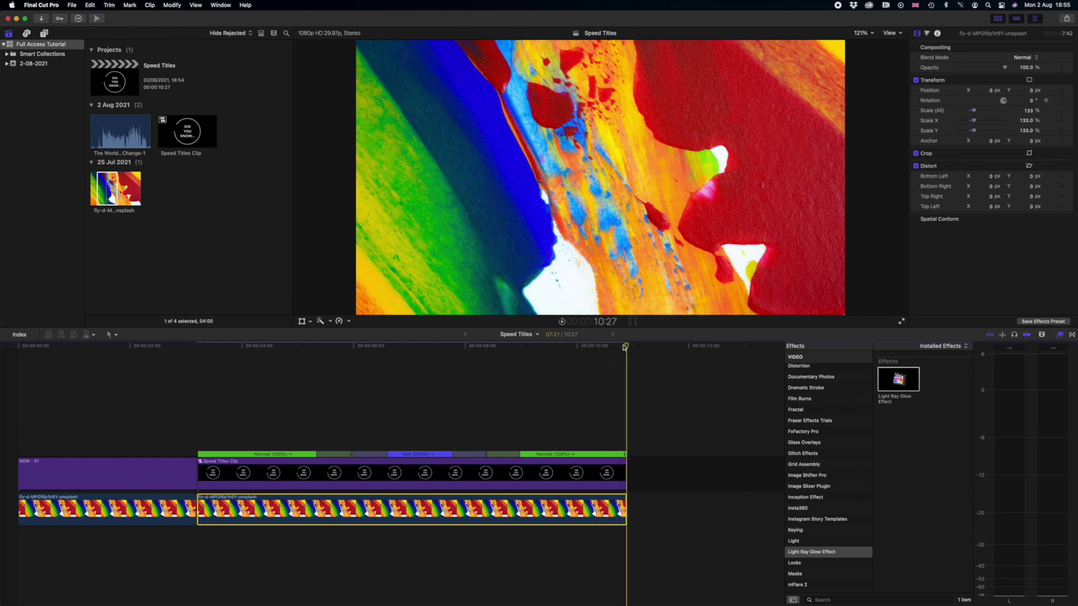
{"action": "left_click", "coordinate": [1029, 107]}
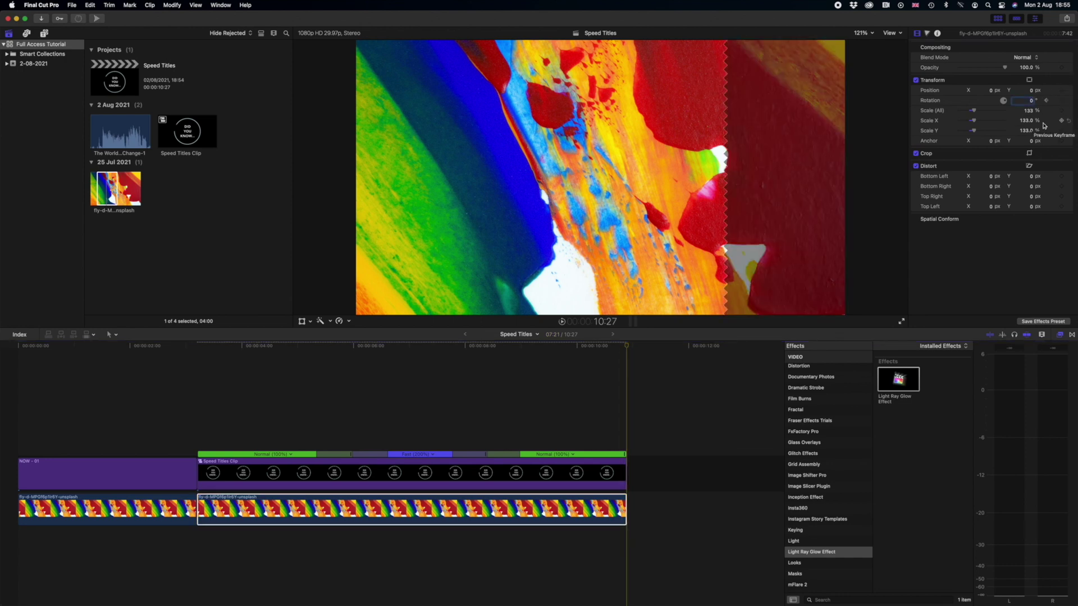
{"action": "type", "text": "90"}
{"action": "key", "text": "Return"}
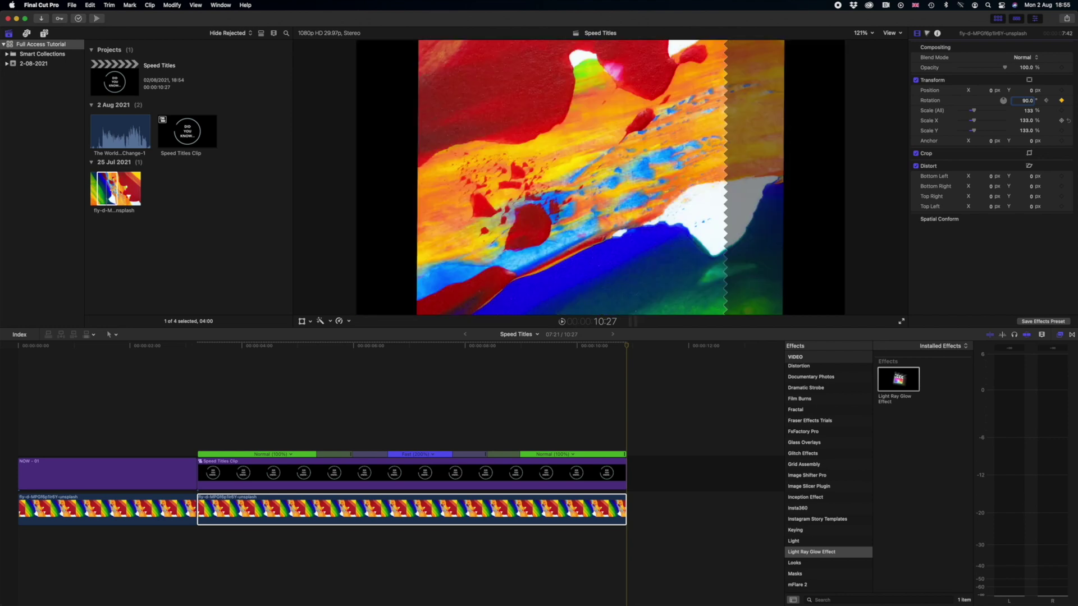
{"action": "left_click_drag", "start_coordinate": [975, 112], "coordinate": [982, 113]}
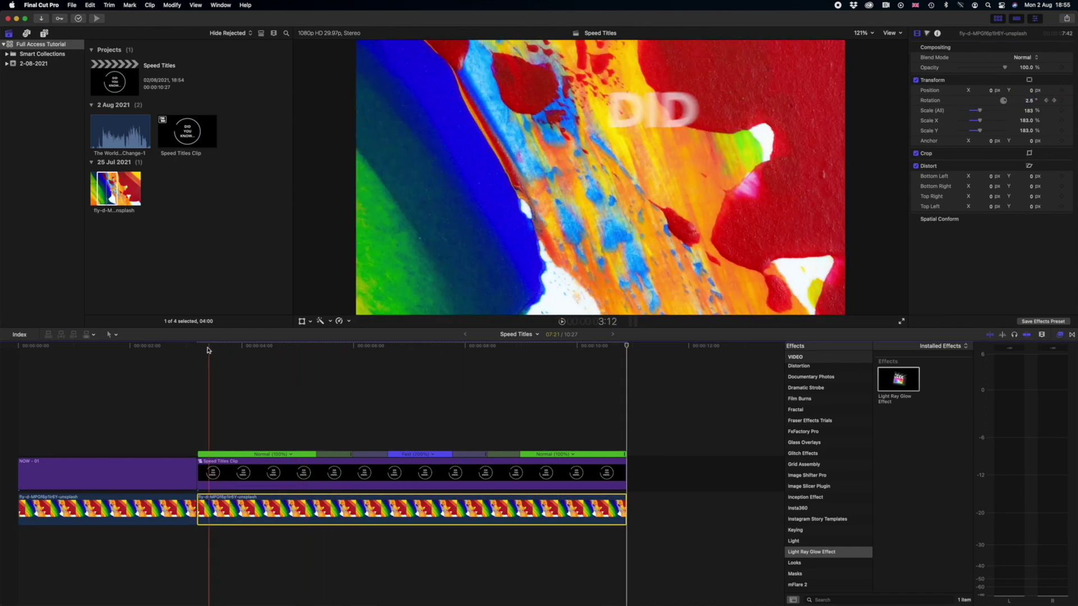
{"action": "left_click", "coordinate": [237, 475]}
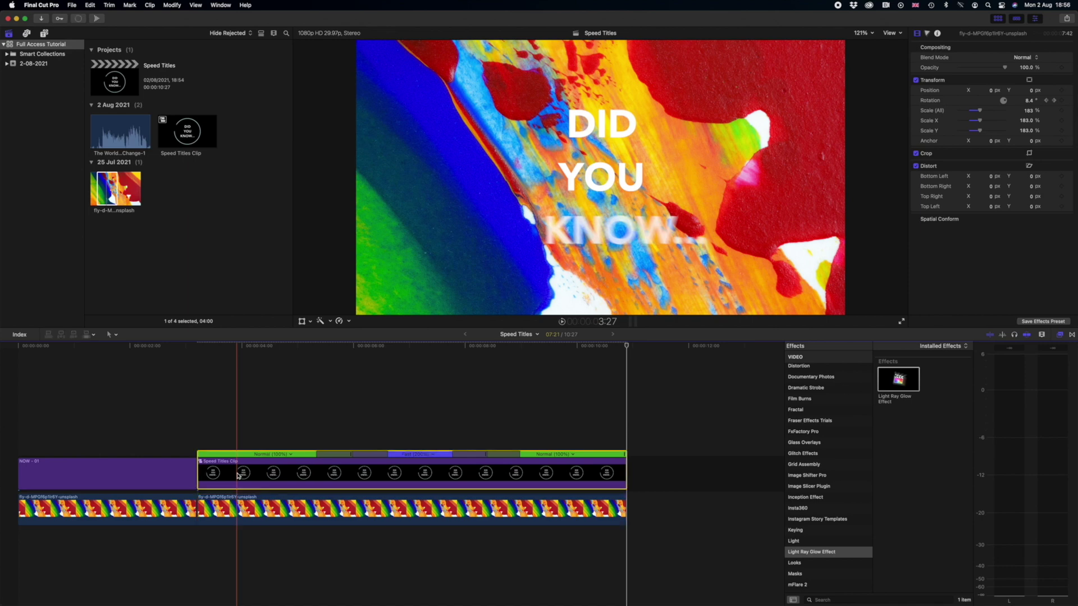
Step: Set the Speed Titles clip's Blend Mode to Stencil Alpha and preview the masked letters
{"action": "left_click", "coordinate": [1022, 58]}
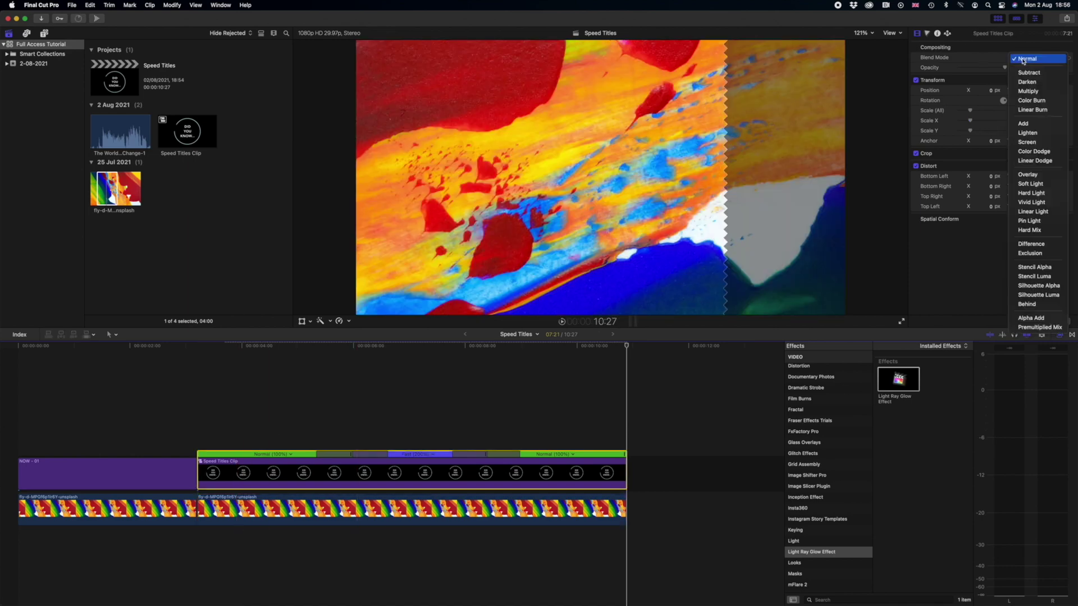
{"action": "left_click", "coordinate": [1029, 268]}
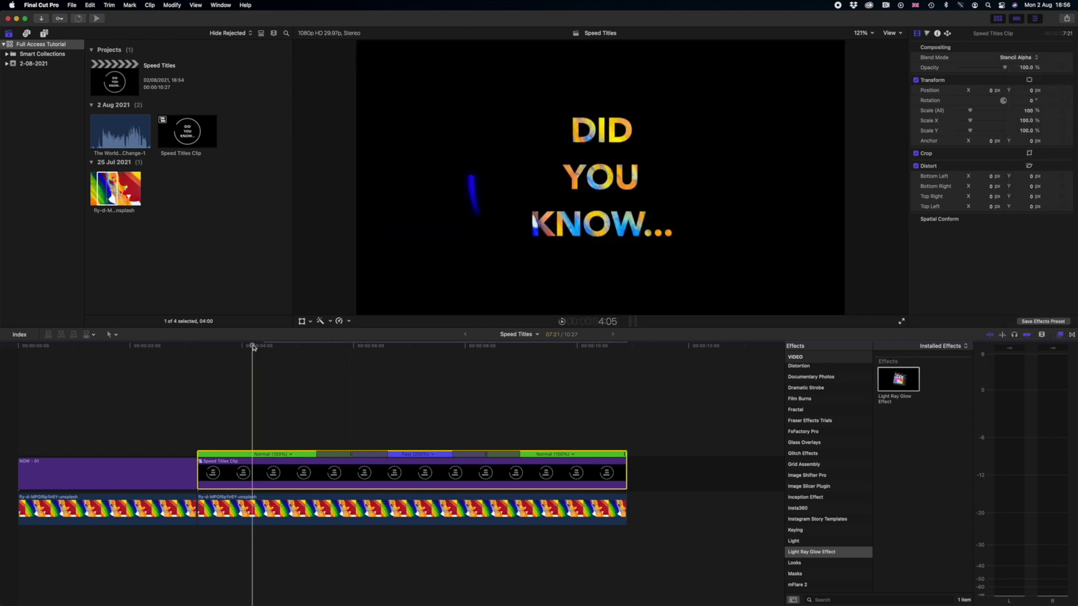
{"action": "left_click", "coordinate": [197, 352]}
{"action": "left_click", "coordinate": [232, 457]}
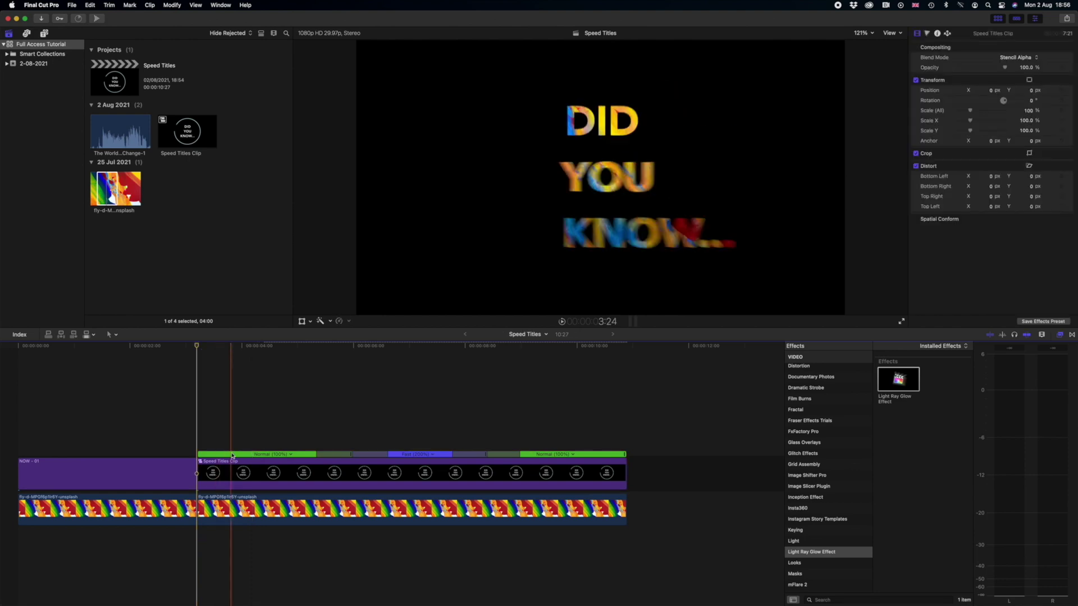
{"action": "left_click", "coordinate": [233, 465]}
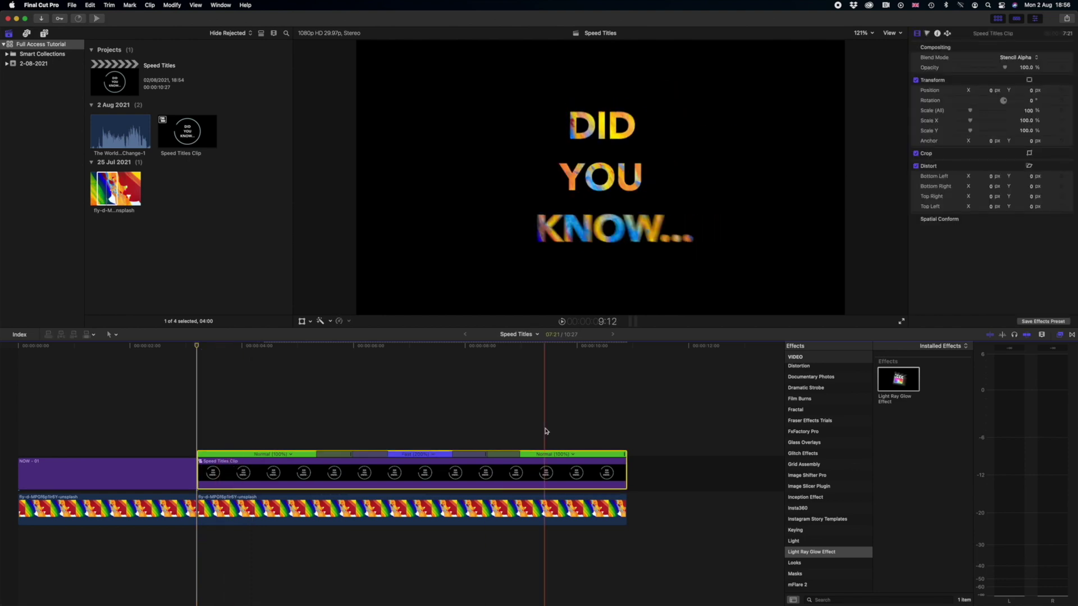
Step: Apply Light Ray Glow with Prism off, Ray Mix 76.06% and Brightness 82, then play back
{"action": "double_click", "coordinate": [898, 380]}
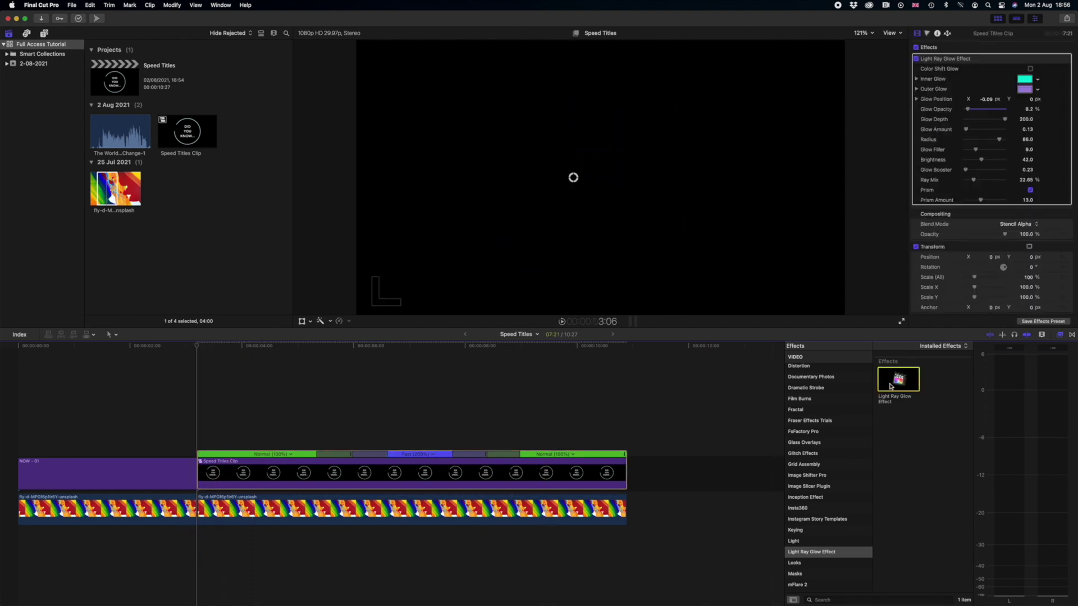
{"action": "left_click", "coordinate": [253, 346]}
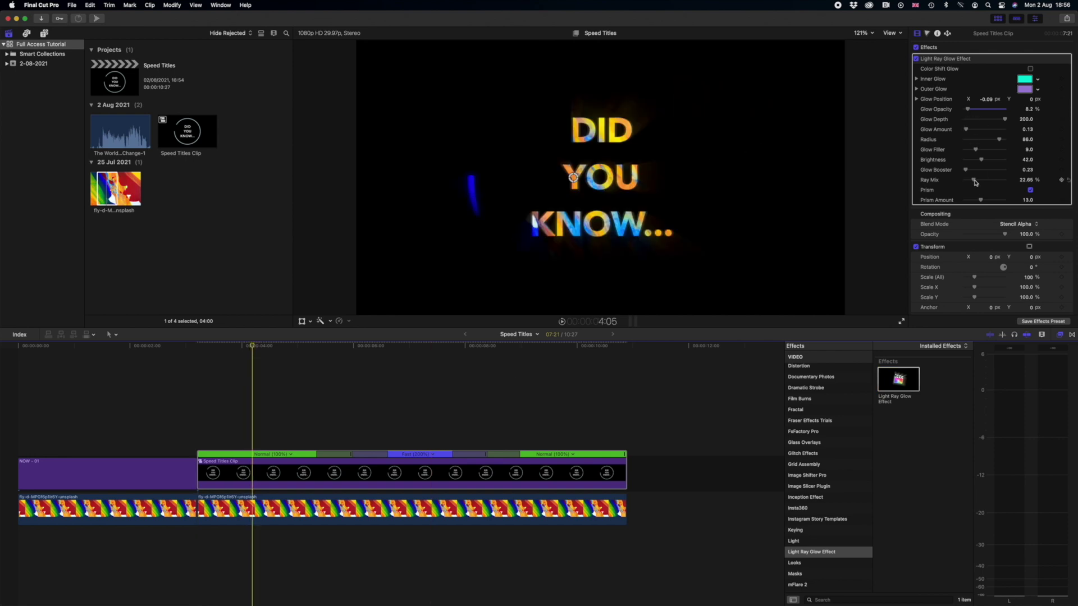
{"action": "left_click", "coordinate": [1030, 189]}
{"action": "left_click_drag", "start_coordinate": [974, 180], "coordinate": [989, 150]}
{"action": "left_click_drag", "start_coordinate": [982, 159], "coordinate": [997, 160]}
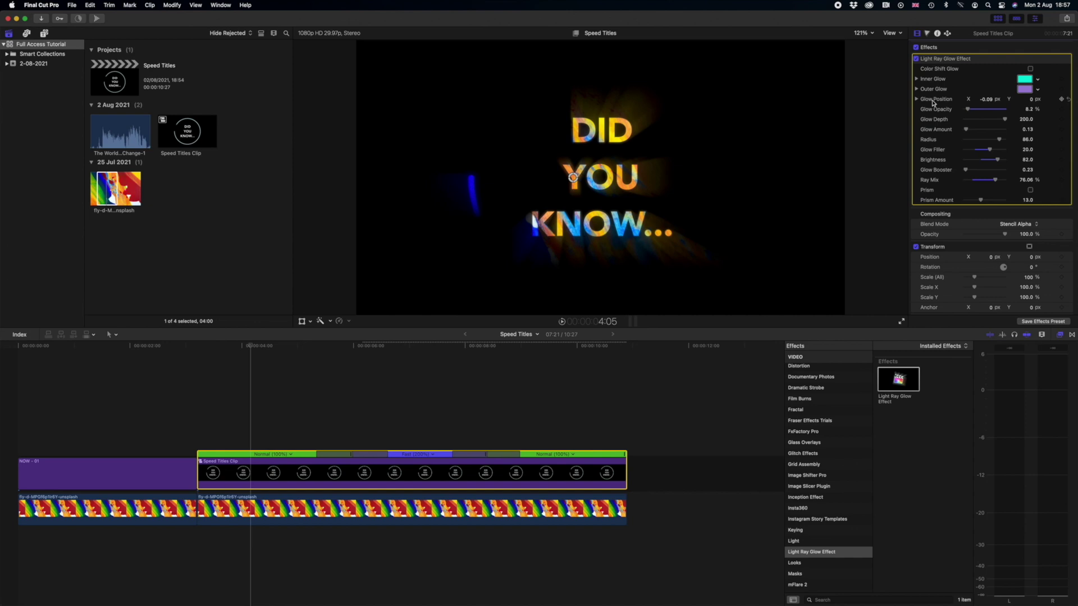
{"action": "key", "text": "space"}
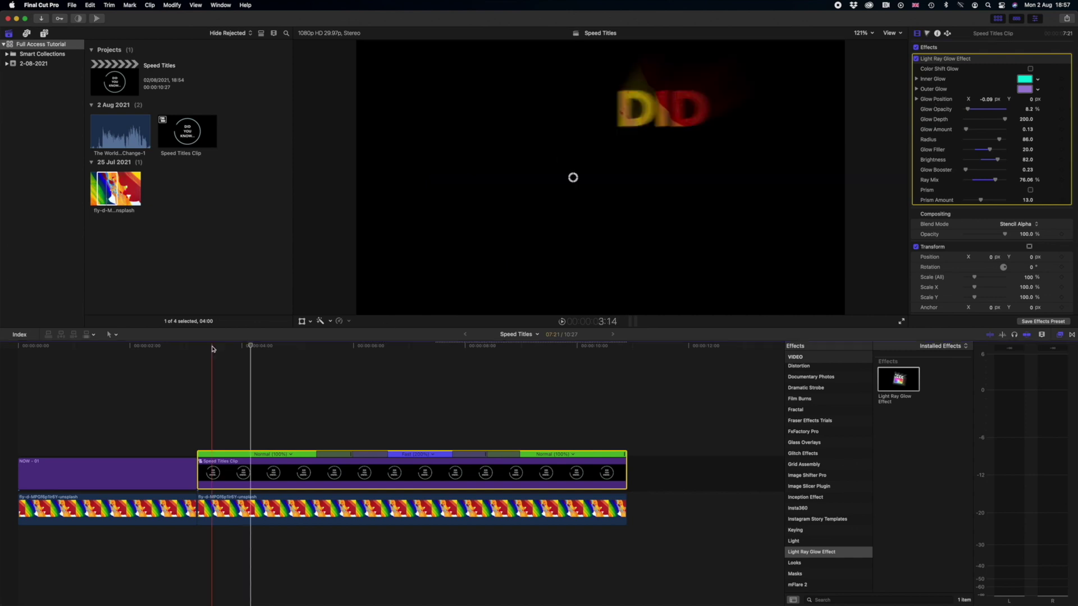